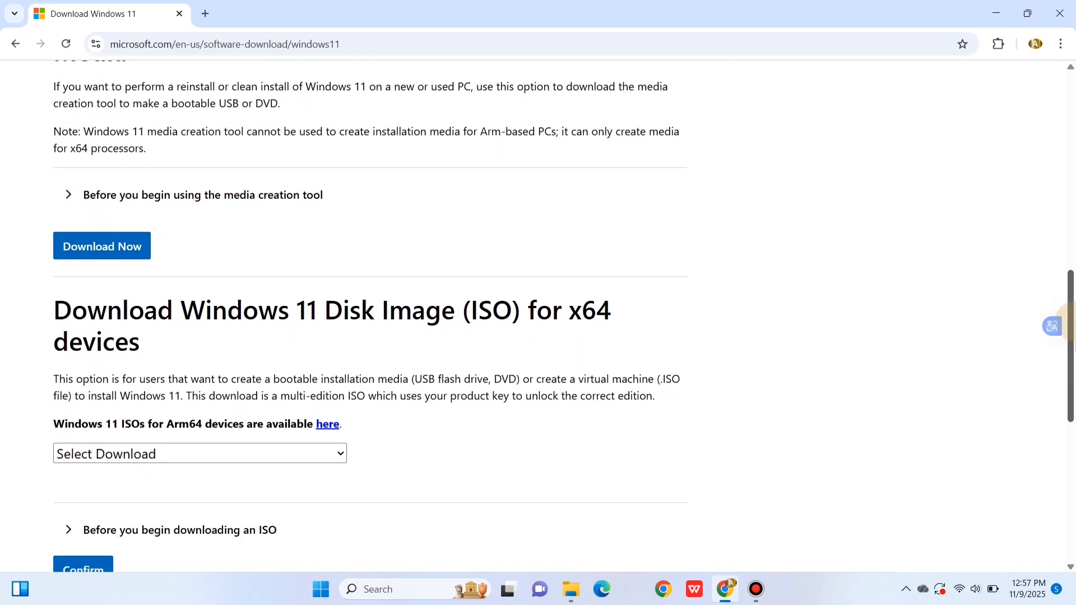
left_click_drag(1071, 368, 1070, 451)
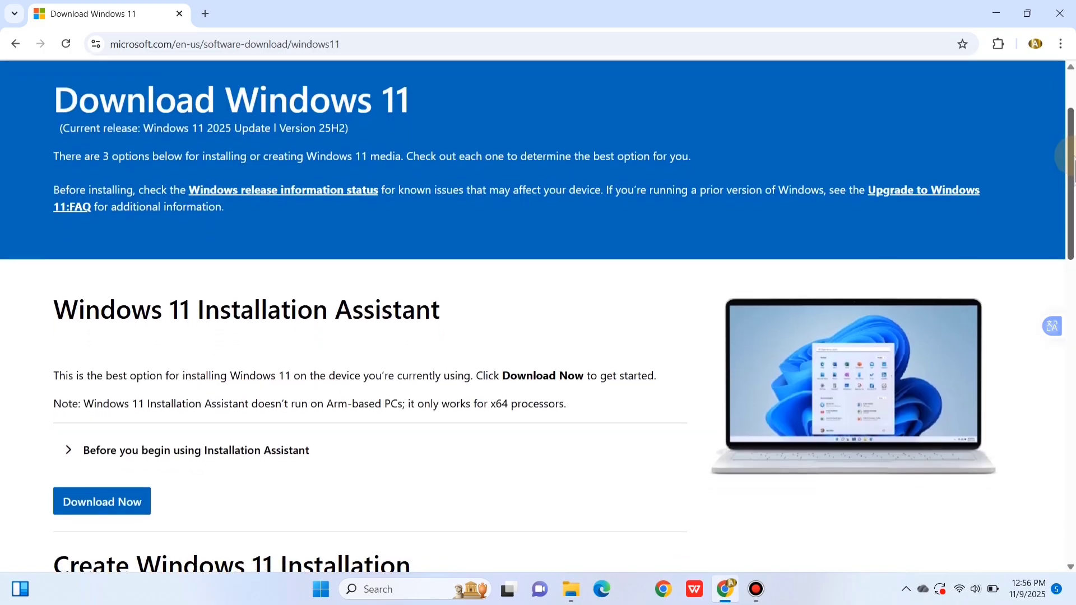
left_click_drag(1071, 157, 1071, 287)
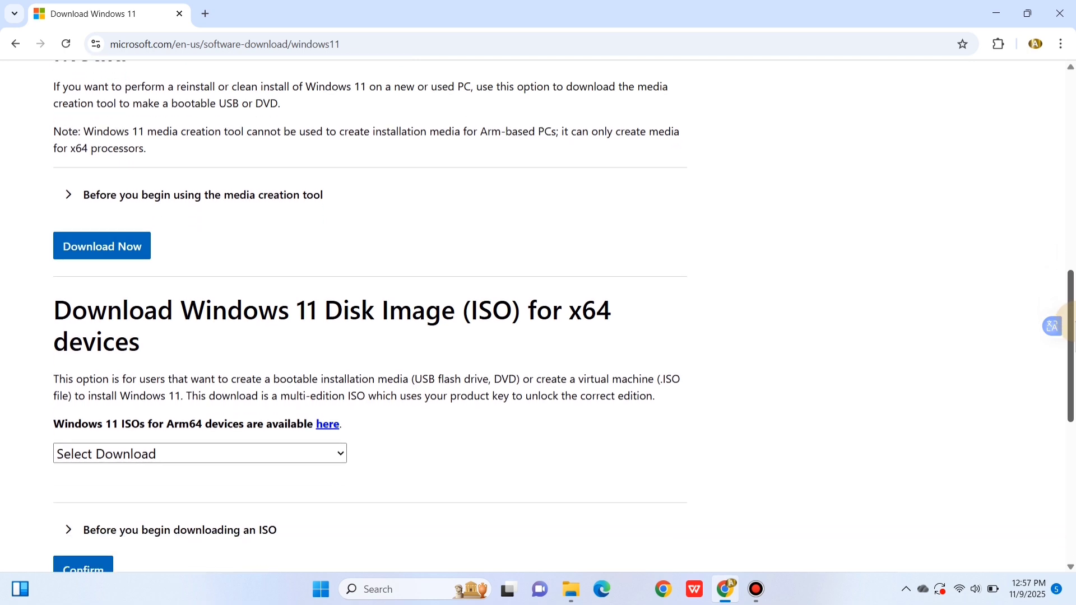
left_click_drag(1071, 370, 1071, 453)
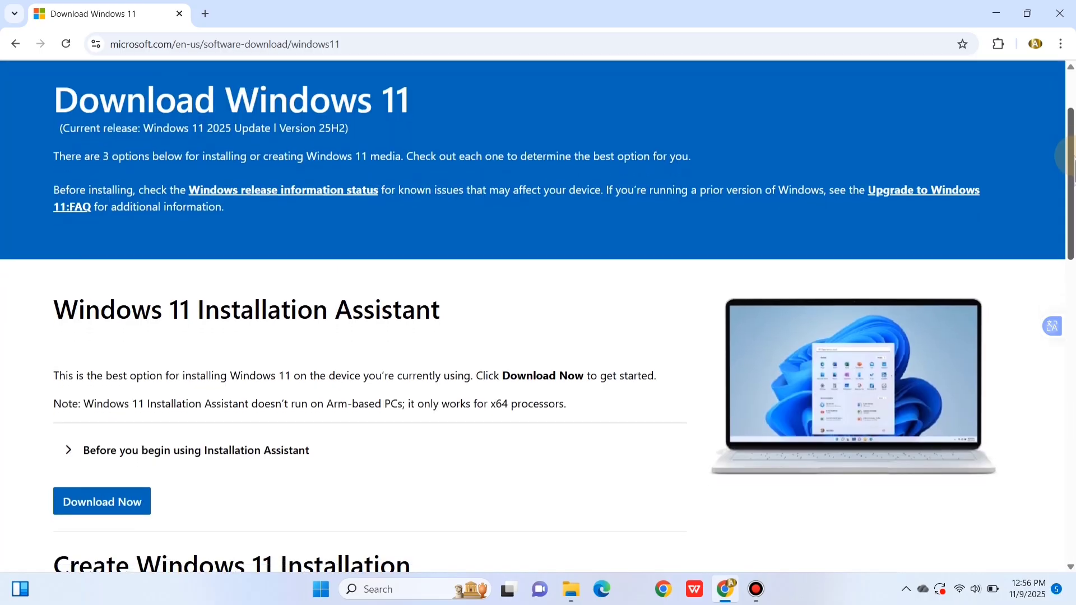
left_click_drag(1071, 157, 1070, 288)
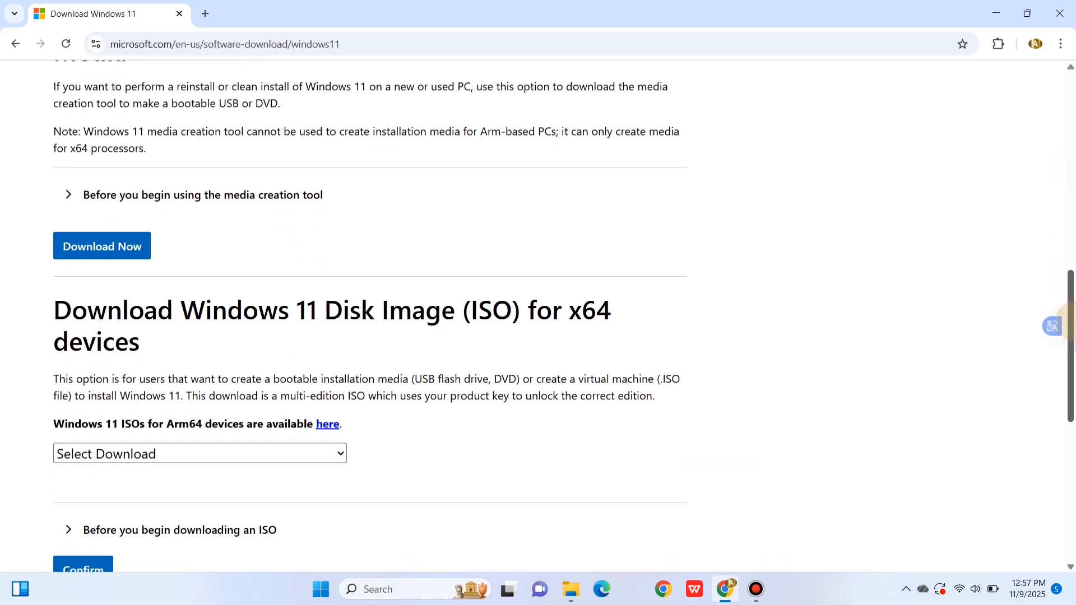
left_click_drag(1071, 374, 1071, 454)
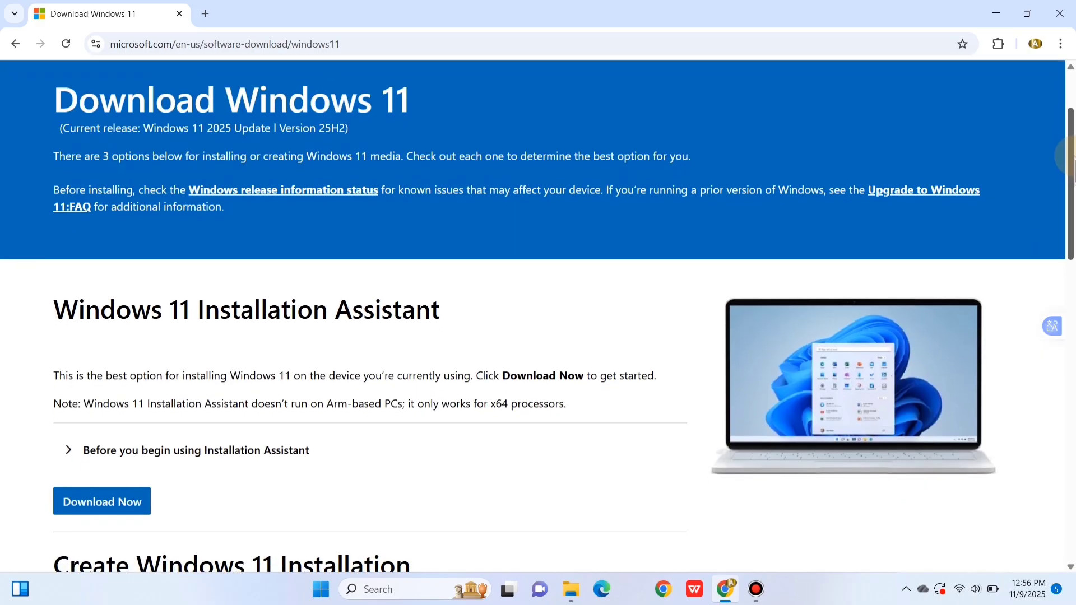
left_click_drag(1071, 140, 1071, 435)
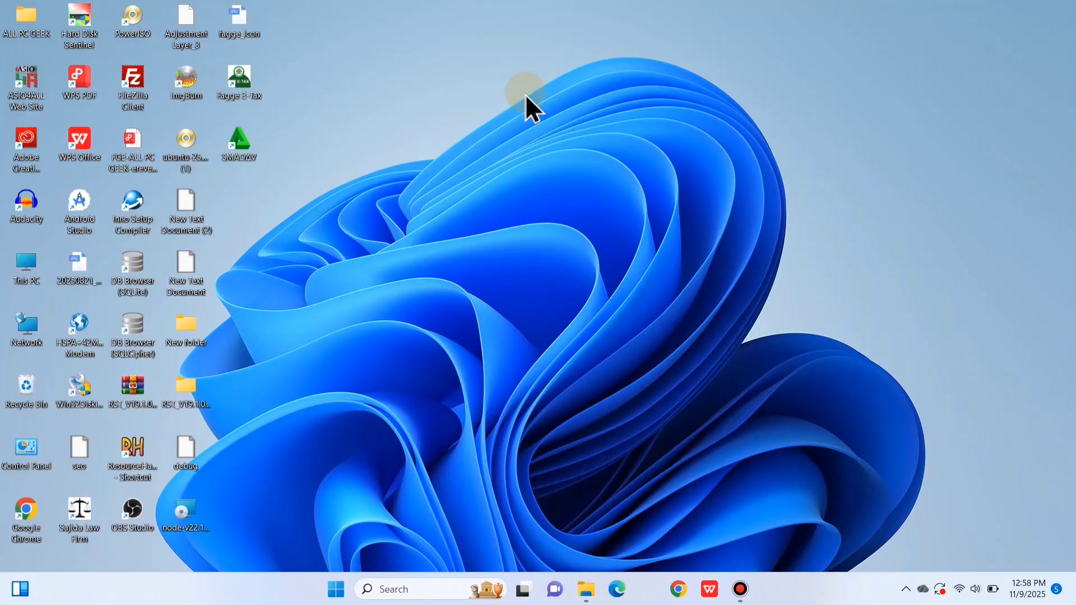
right_click(527, 96)
left_click(566, 156)
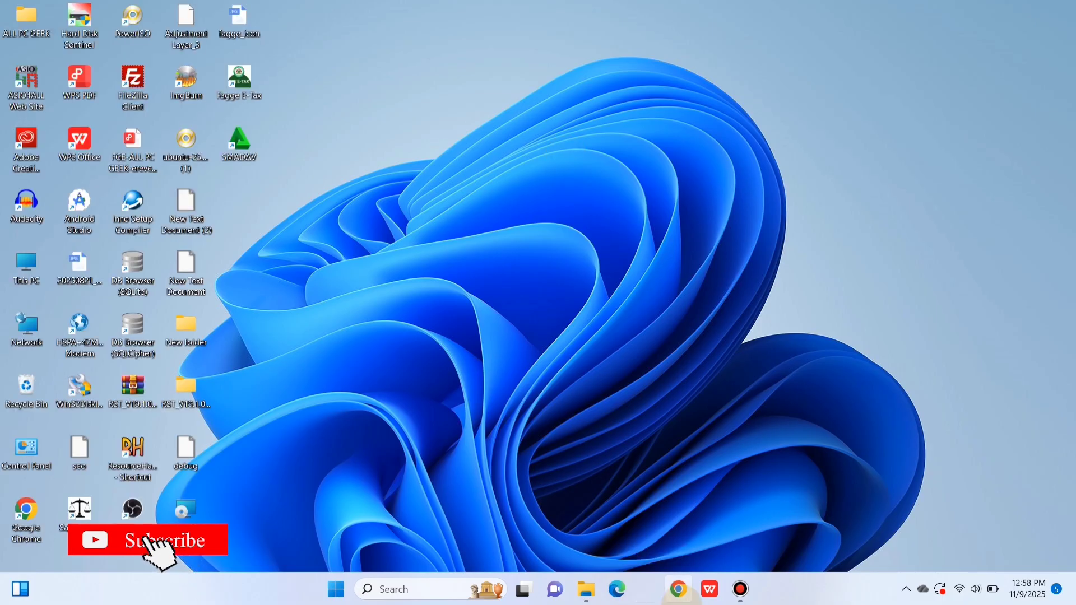
Open Chrome, search for "windows 11 iso download" and open Microsoft's Download Windows 11 page
left_click(679, 590)
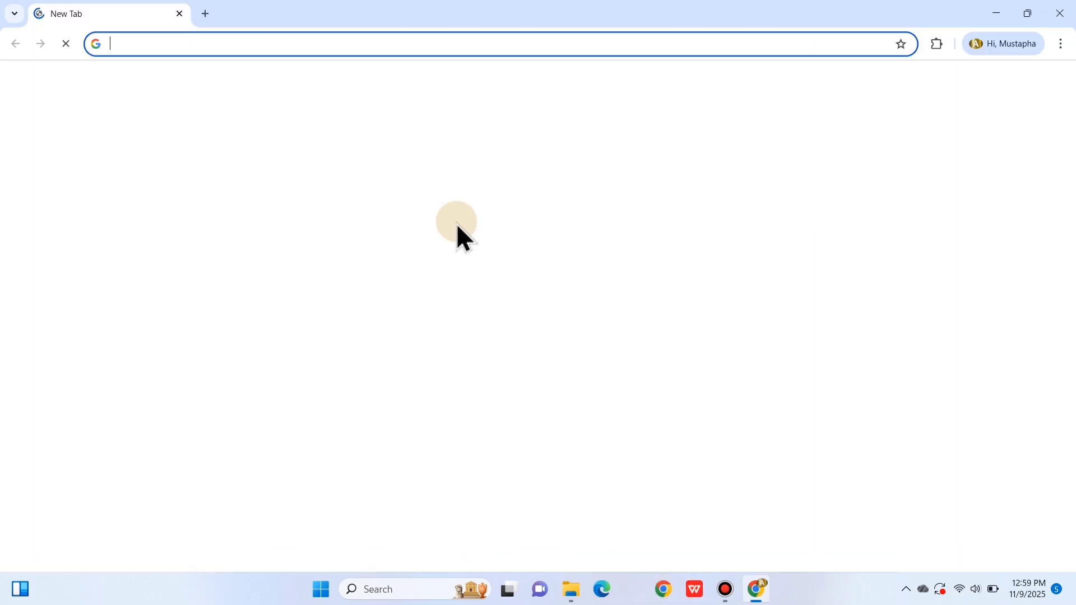
left_click(149, 45)
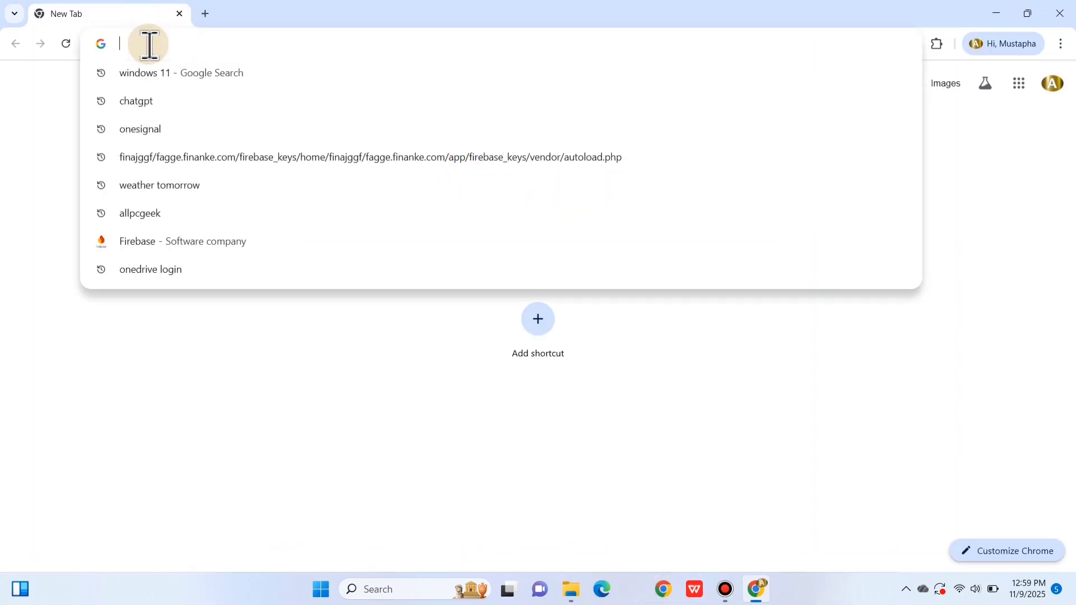
type("windows")
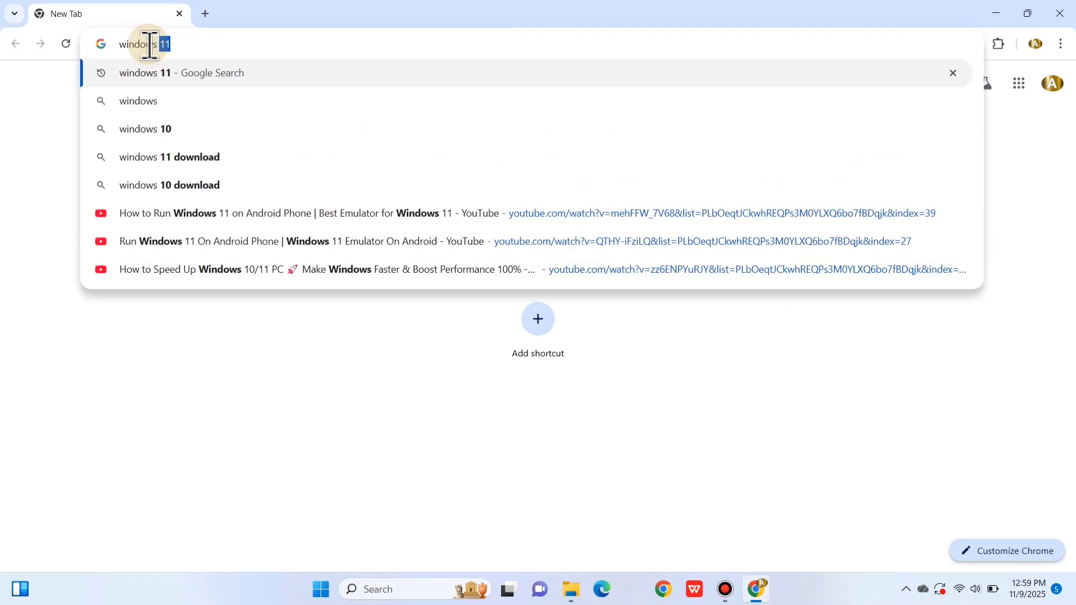
type(" 11 iso")
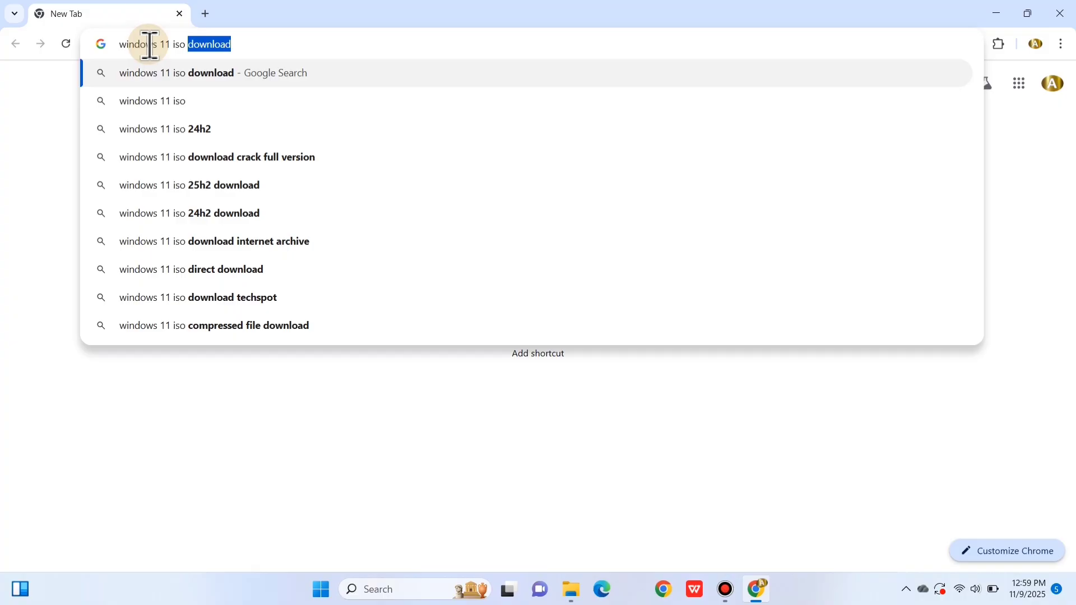
type(" downl")
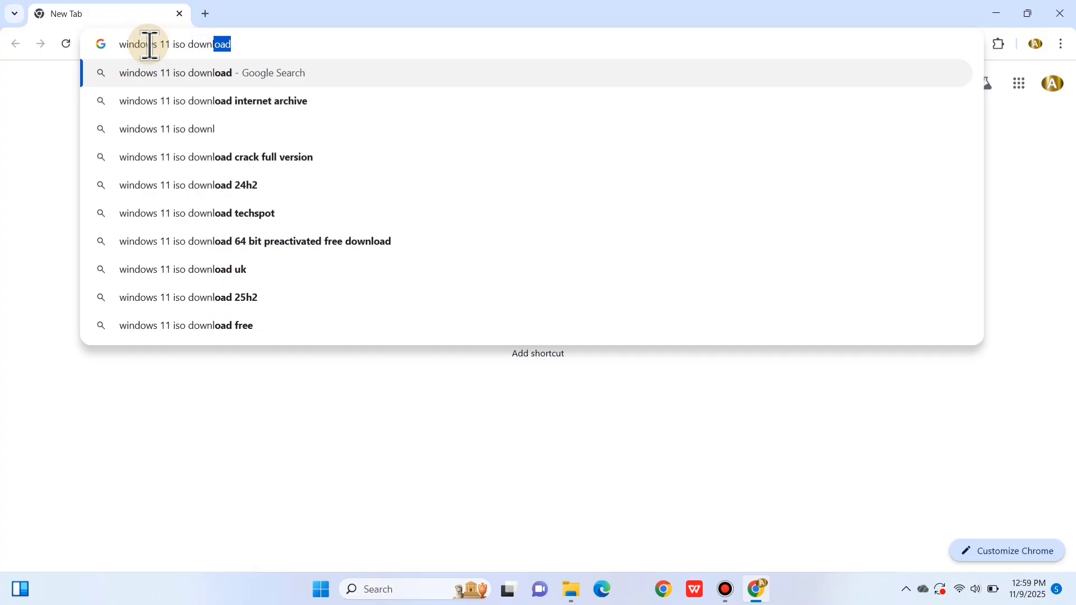
type("oad")
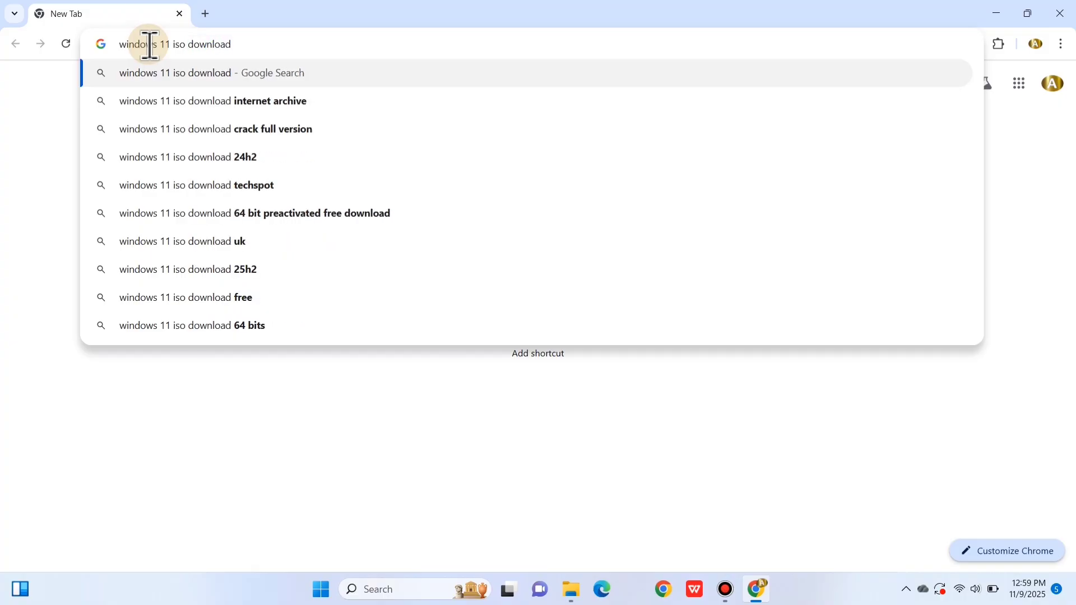
left_click(185, 76)
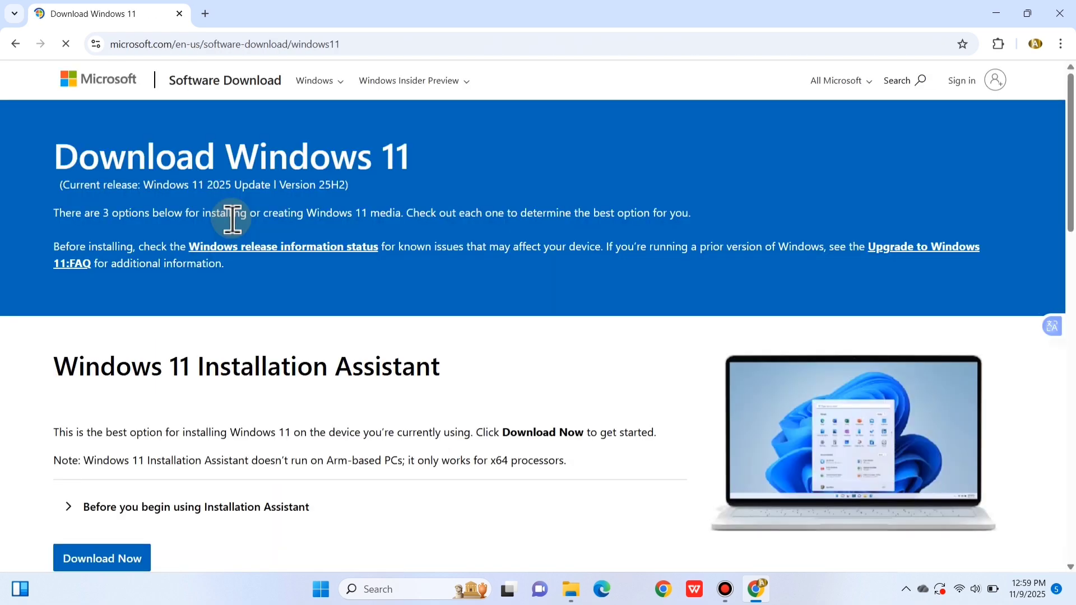
Review the Windows 11 Installation Assistant section, expanding "Before you begin using Installation Assistant" to read its conditions and instructions
scroll(481, 295, "down", 2)
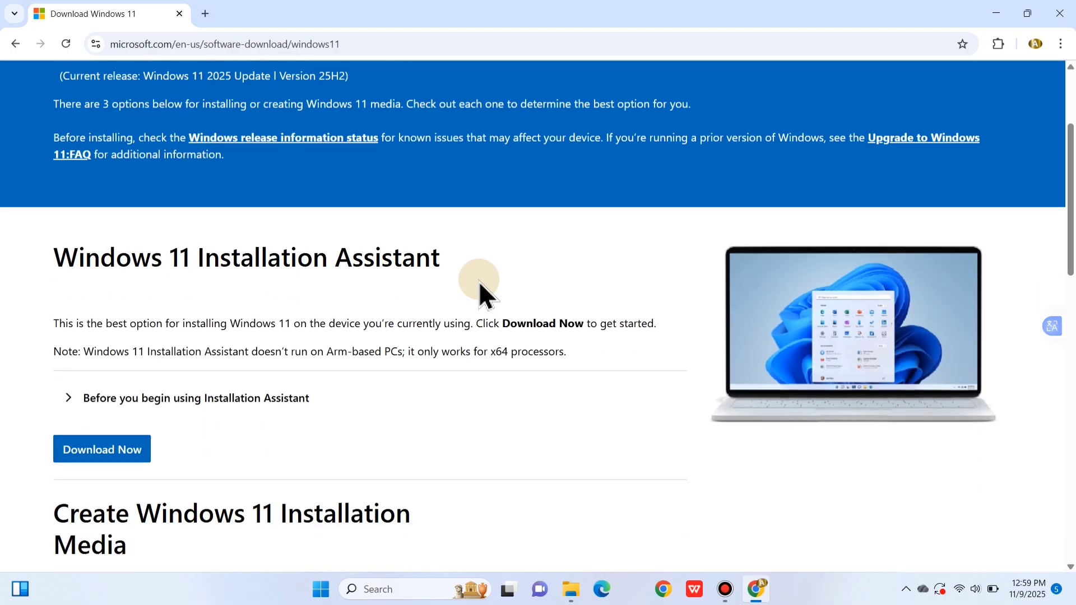
scroll(481, 295, "down", 1)
scroll(480, 296, "up", 2)
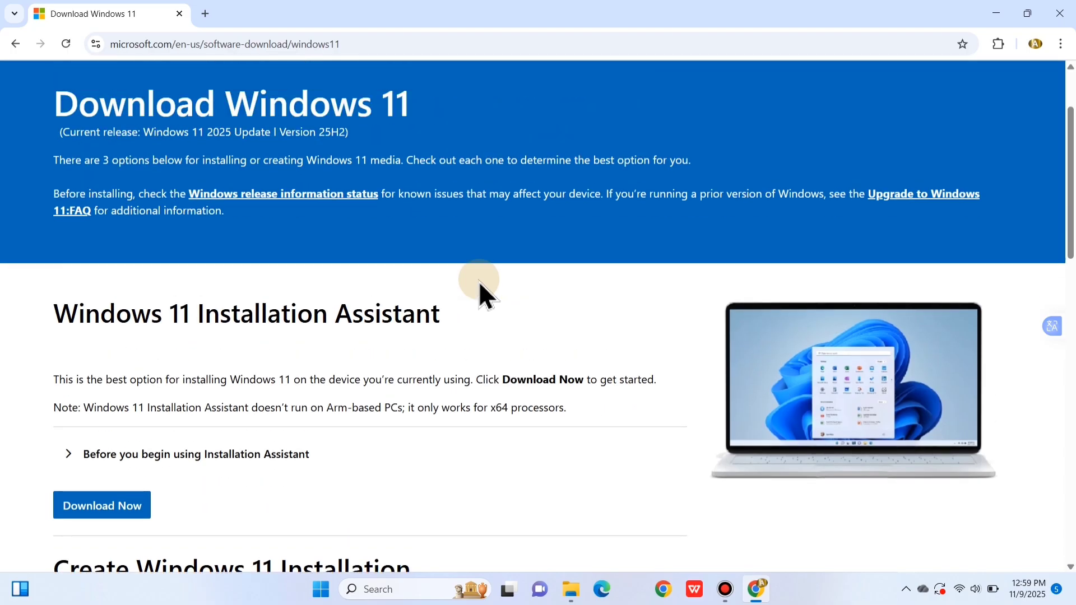
scroll(480, 295, "down", 2)
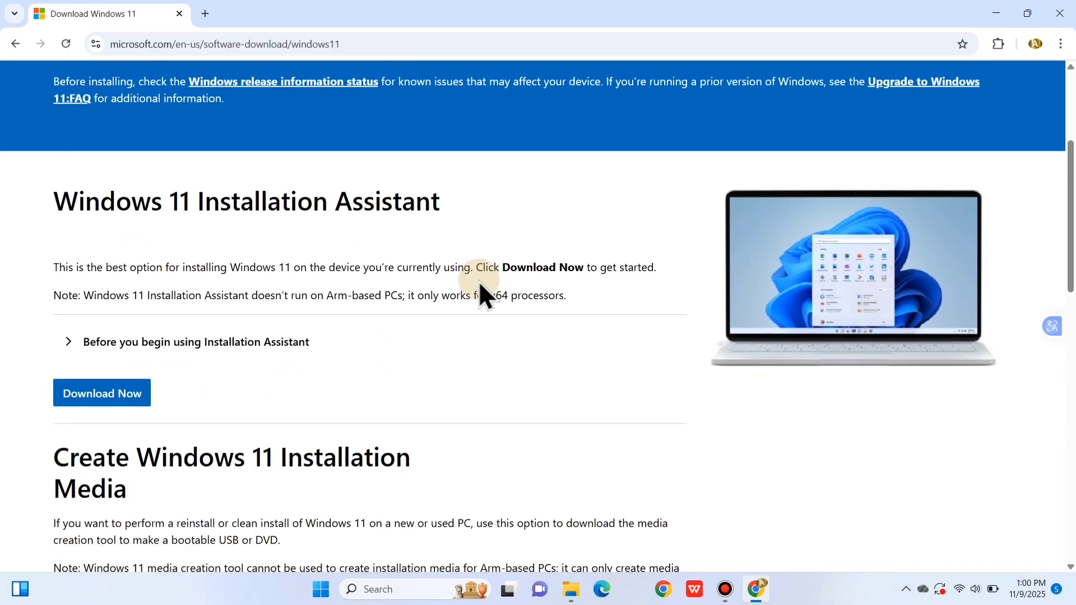
scroll(481, 286, "down", 1)
scroll(480, 283, "down", 1)
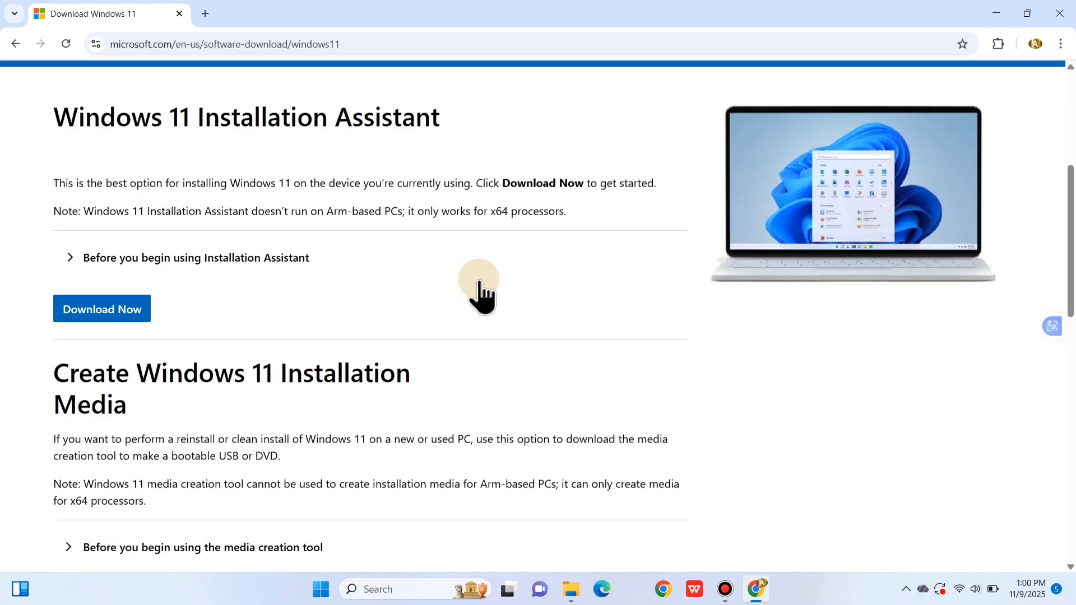
left_click(70, 270)
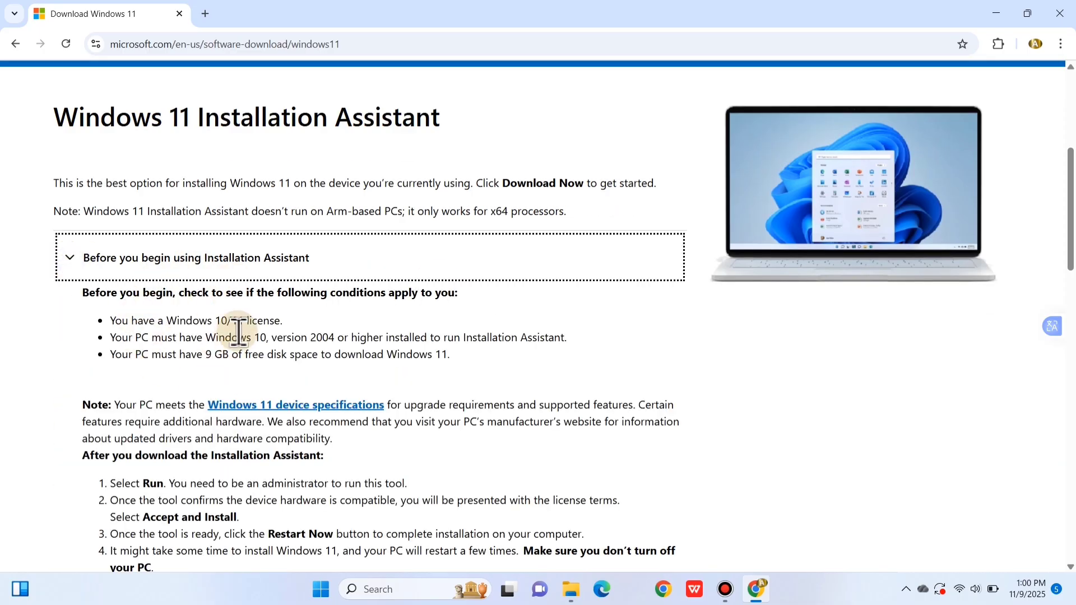
scroll(238, 334, "down", 3)
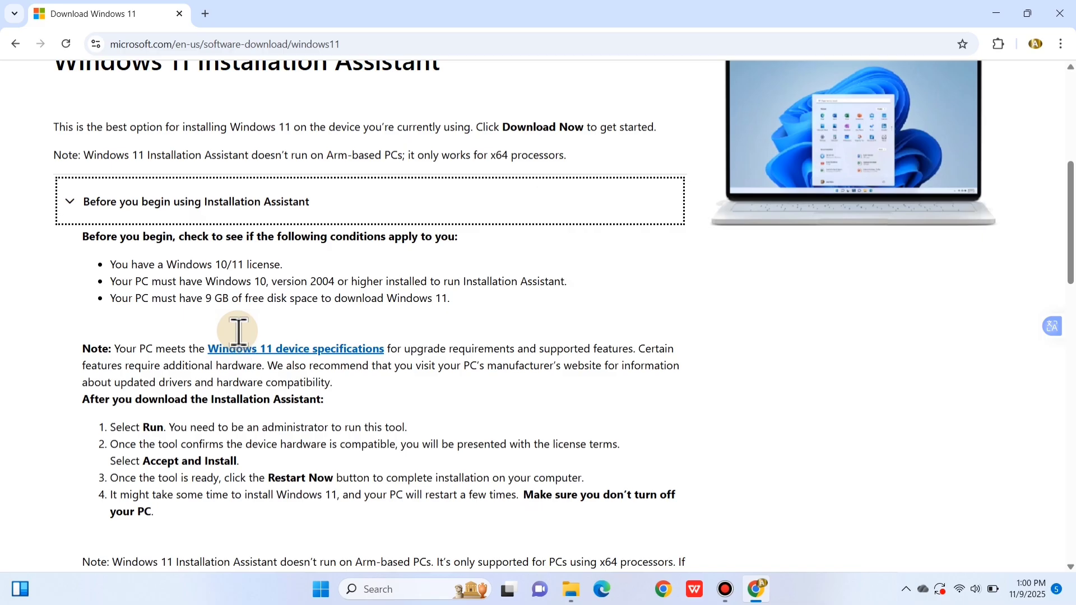
scroll(238, 333, "down", 4)
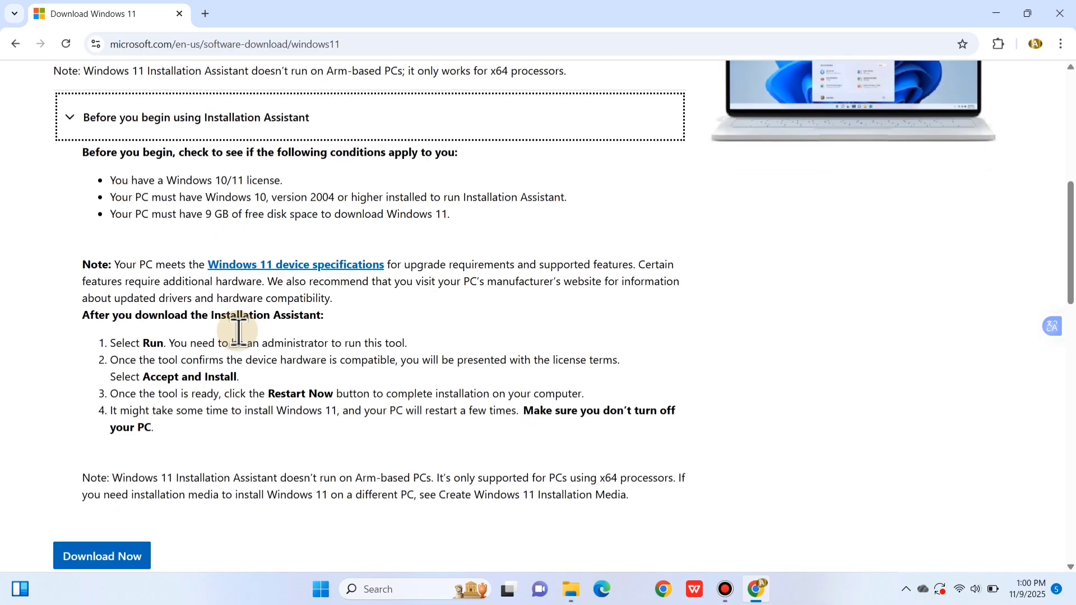
scroll(238, 333, "down", 5)
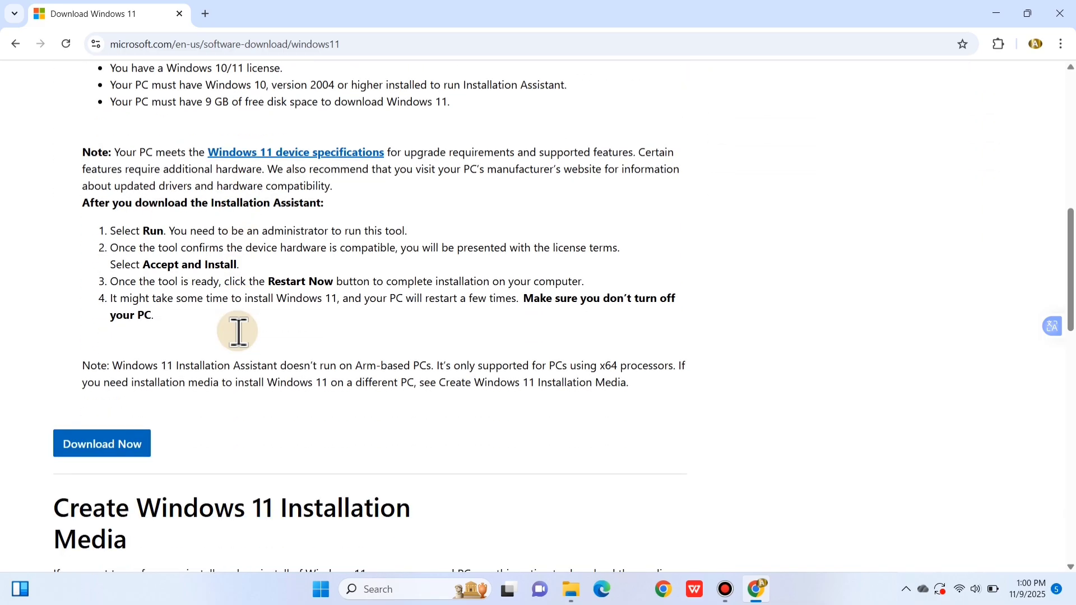
scroll(238, 336, "down", 5)
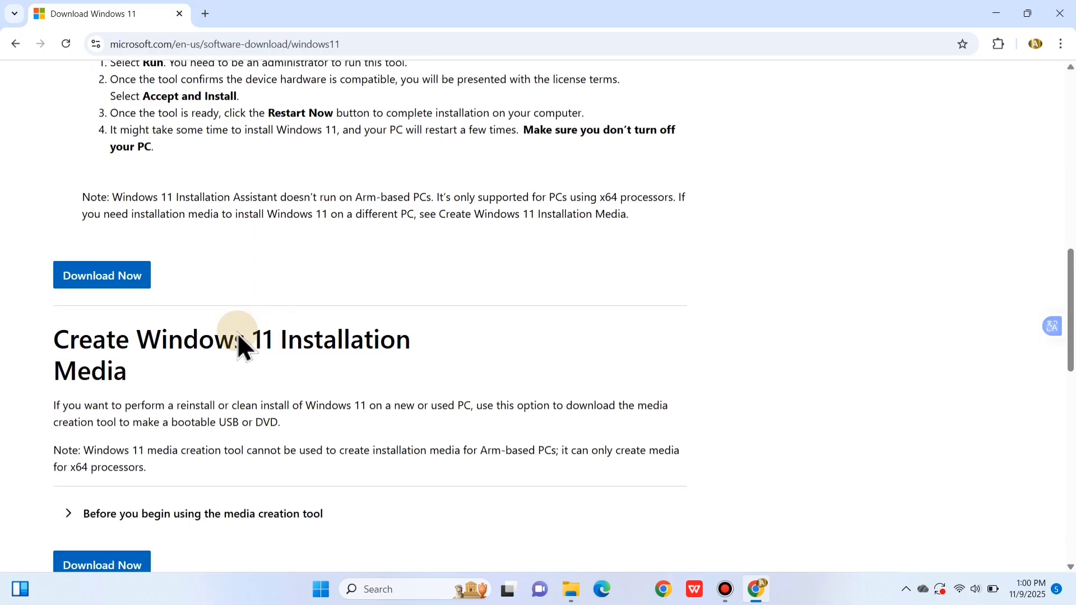
Choose Windows 11 (multi-edition ISO for x64 devices) in the Disk Image (ISO) section and confirm the selection
scroll(238, 336, "down", 2)
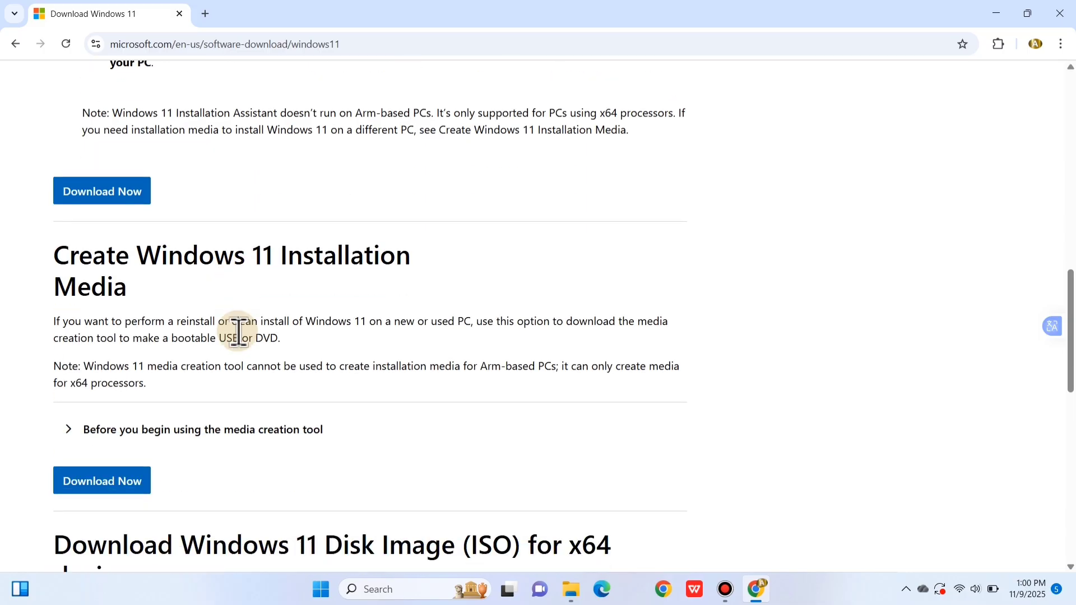
scroll(238, 335, "down", 6)
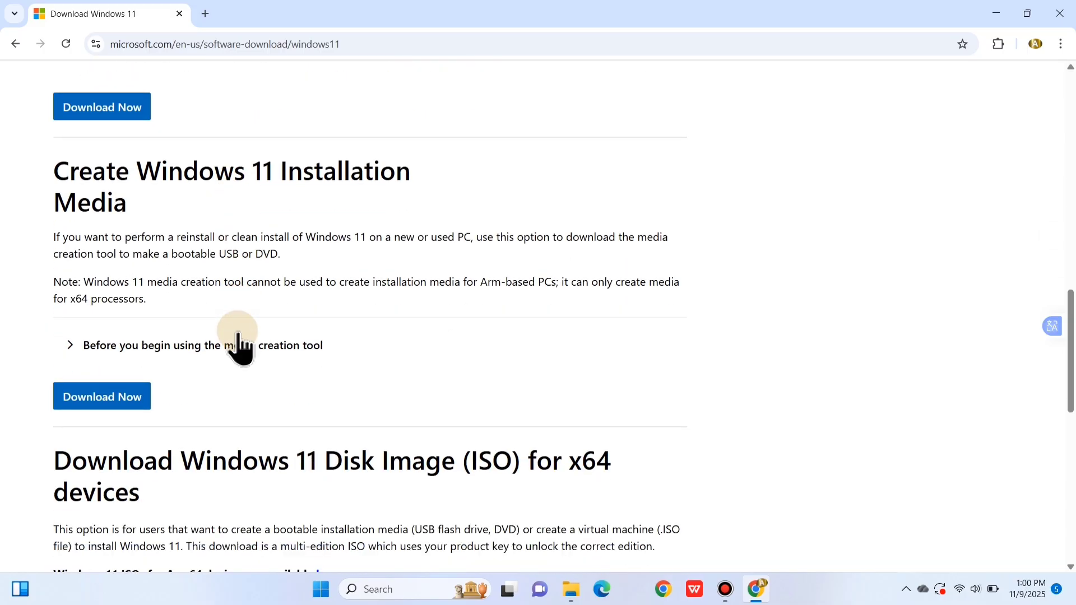
scroll(238, 333, "down", 4)
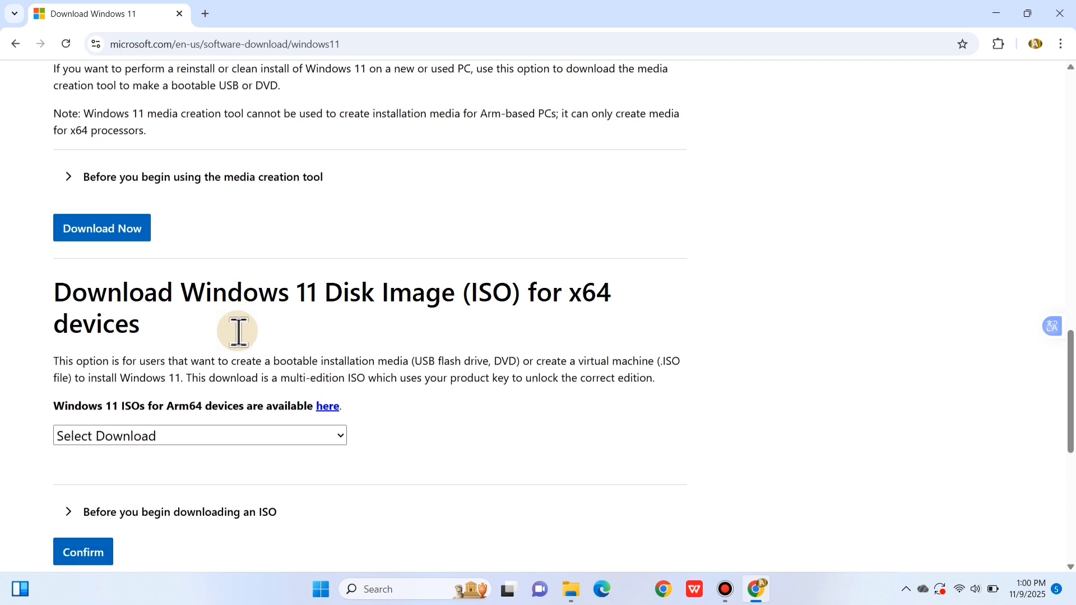
scroll(242, 347, "down", 1)
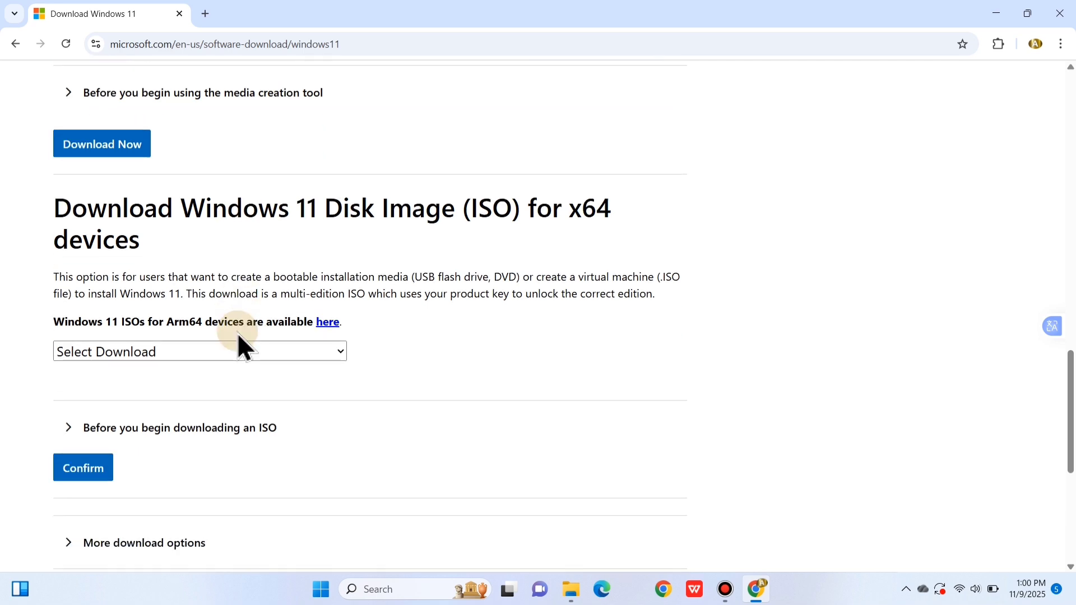
left_click(199, 356)
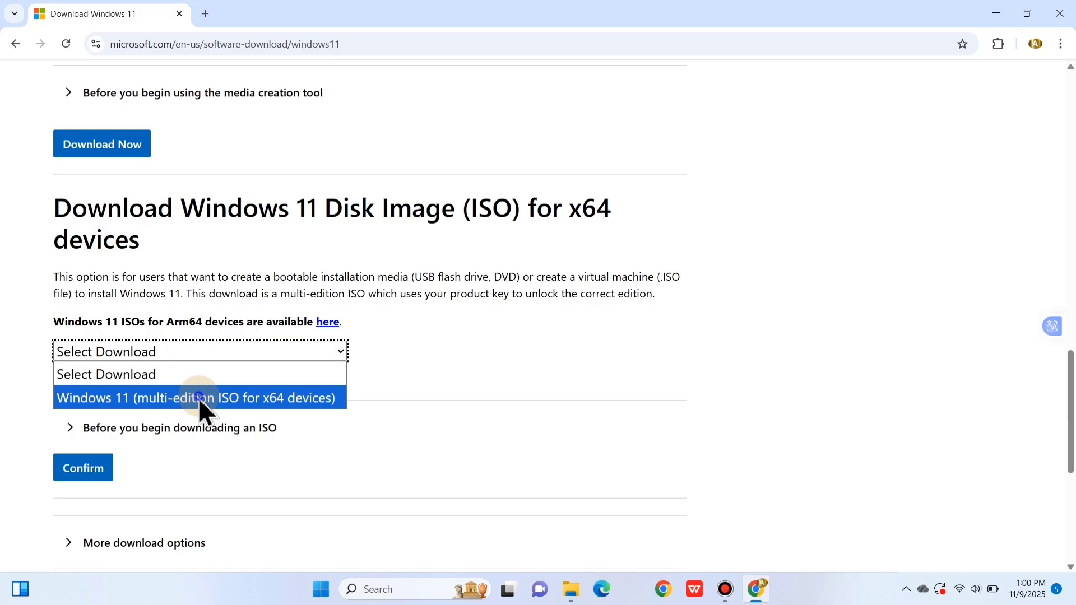
left_click(199, 398)
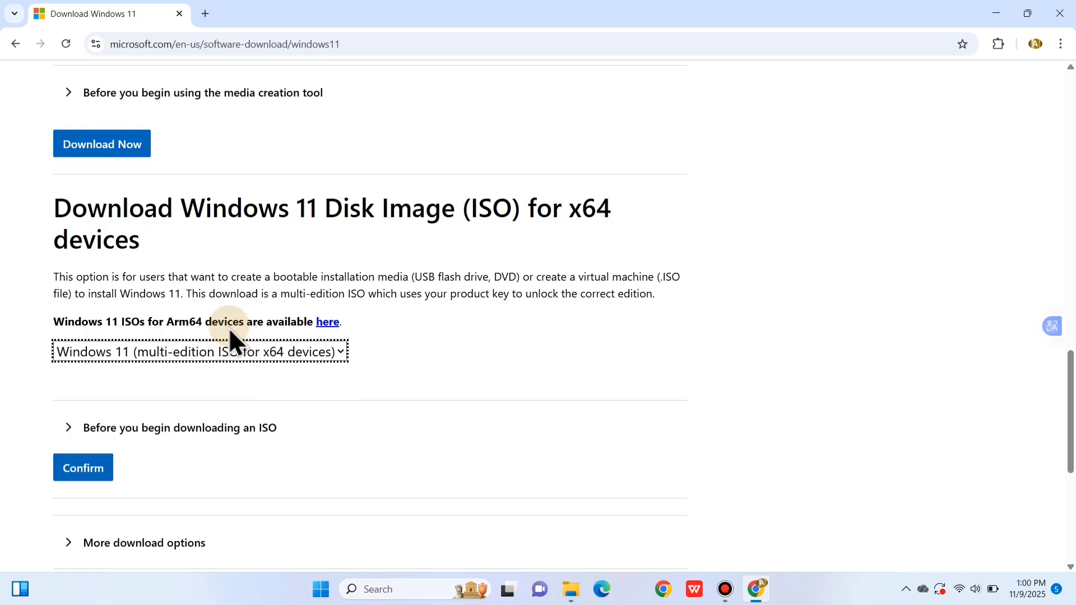
left_click(75, 431)
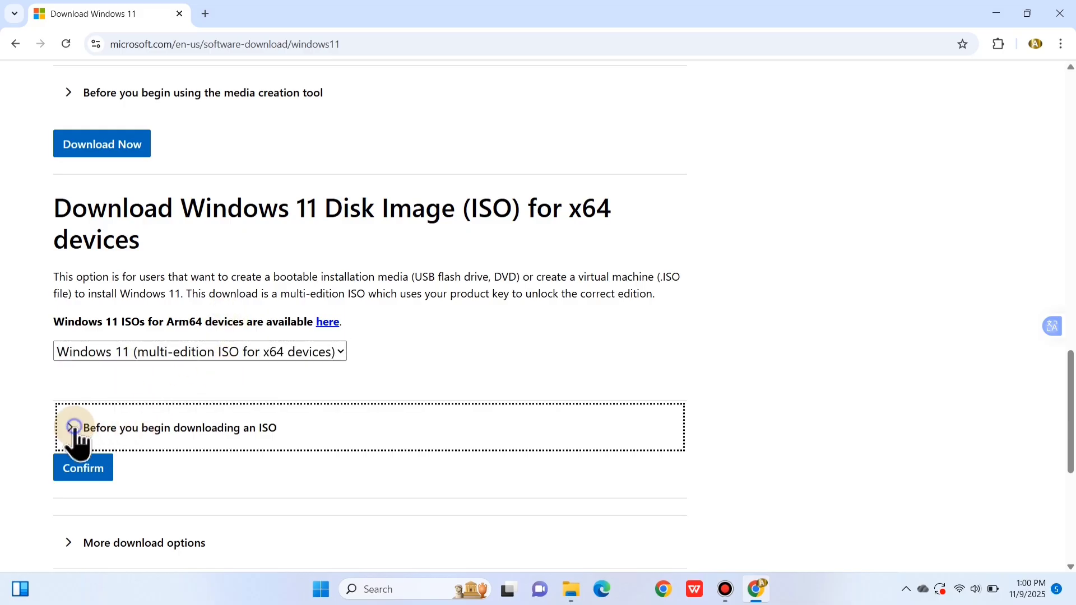
left_click(71, 431)
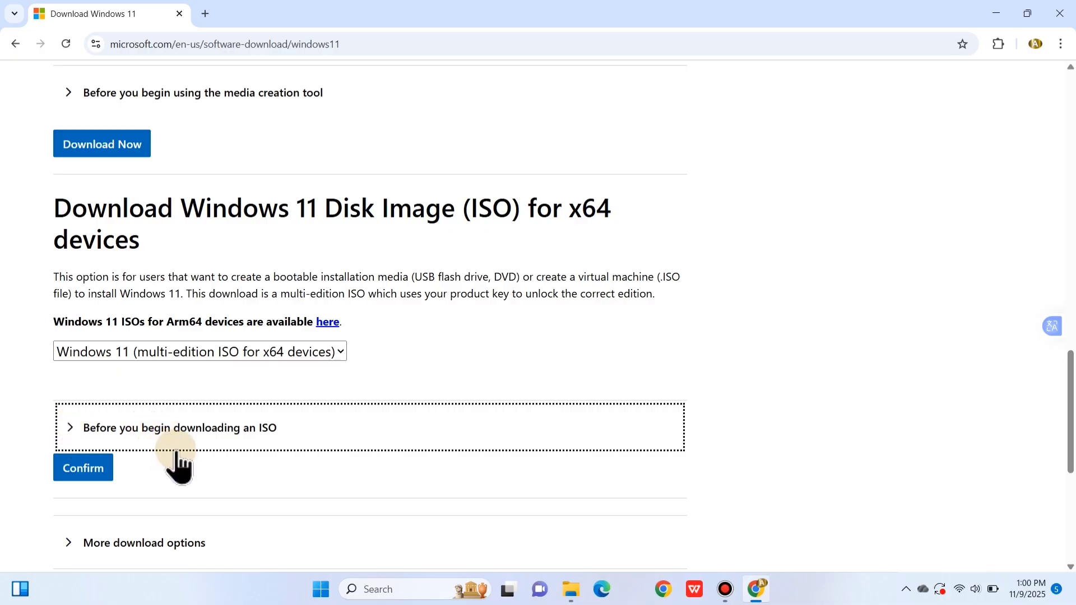
left_click(90, 471)
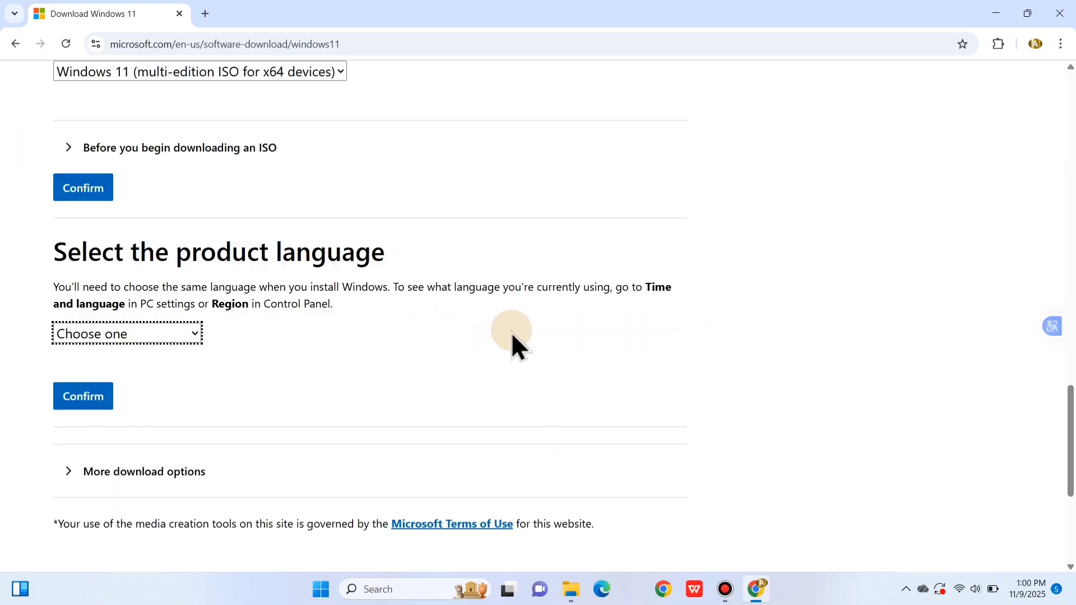
Set the product language to English International and confirm it to generate the ISO download link
left_click(185, 339)
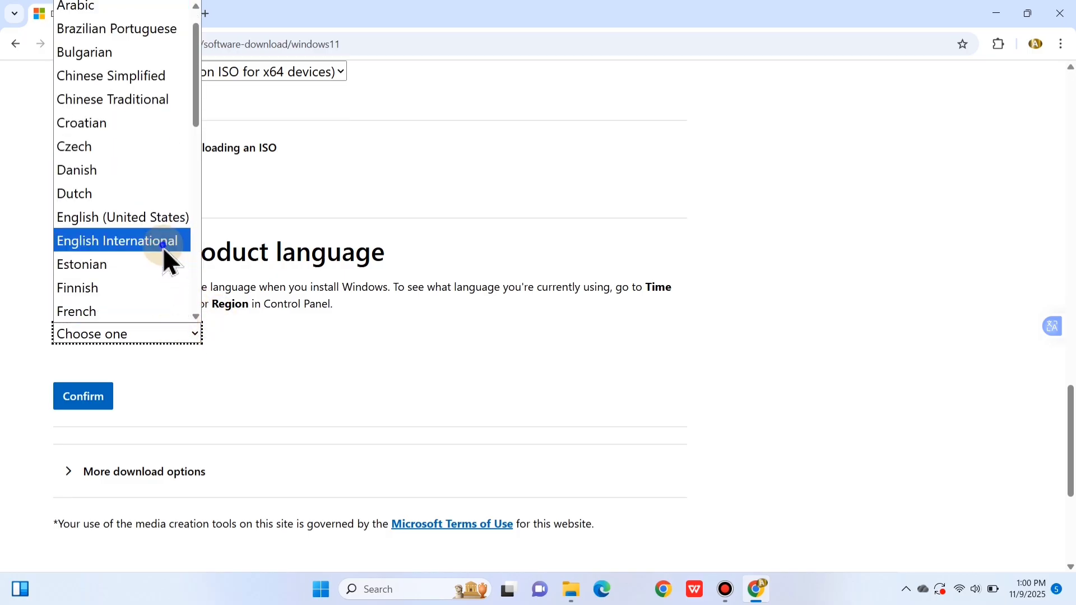
left_click(164, 246)
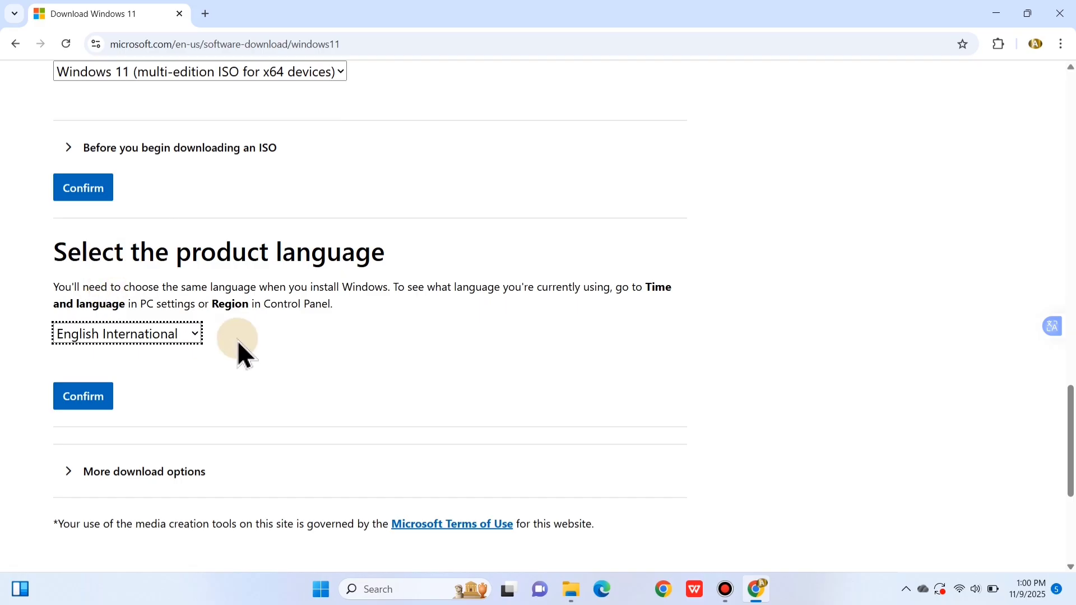
left_click(93, 400)
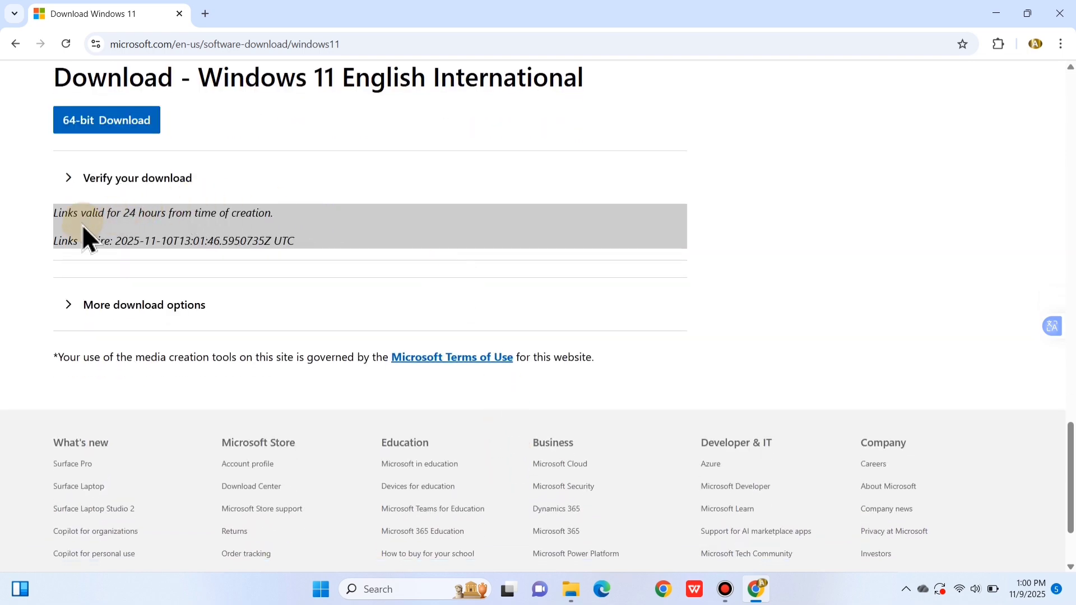
Start the 64-bit Windows 11 English International ISO download and check its progress in the recent download history
left_click(122, 120)
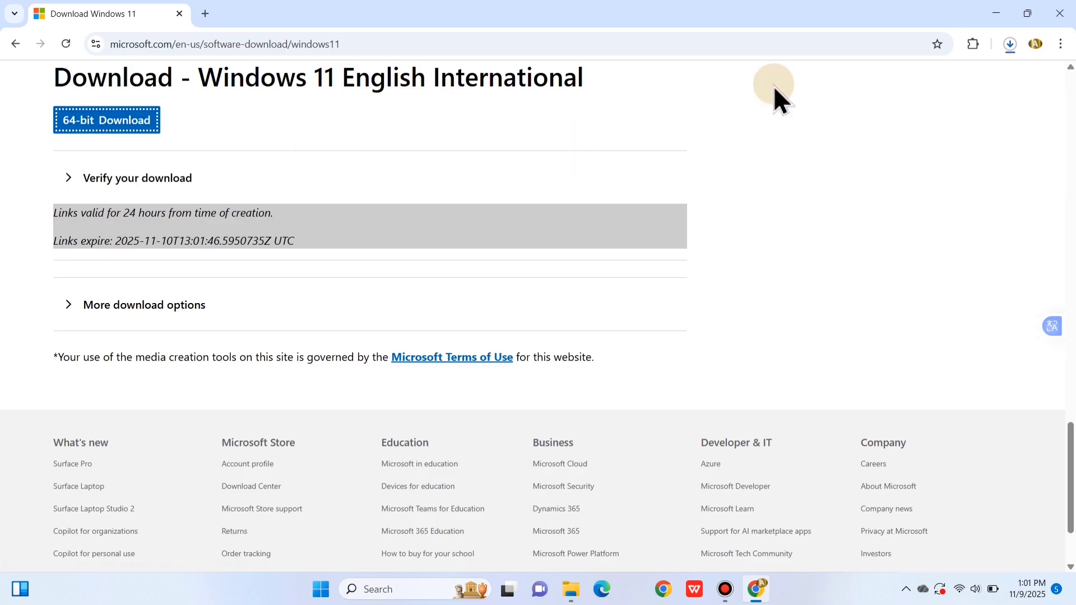
left_click(1004, 49)
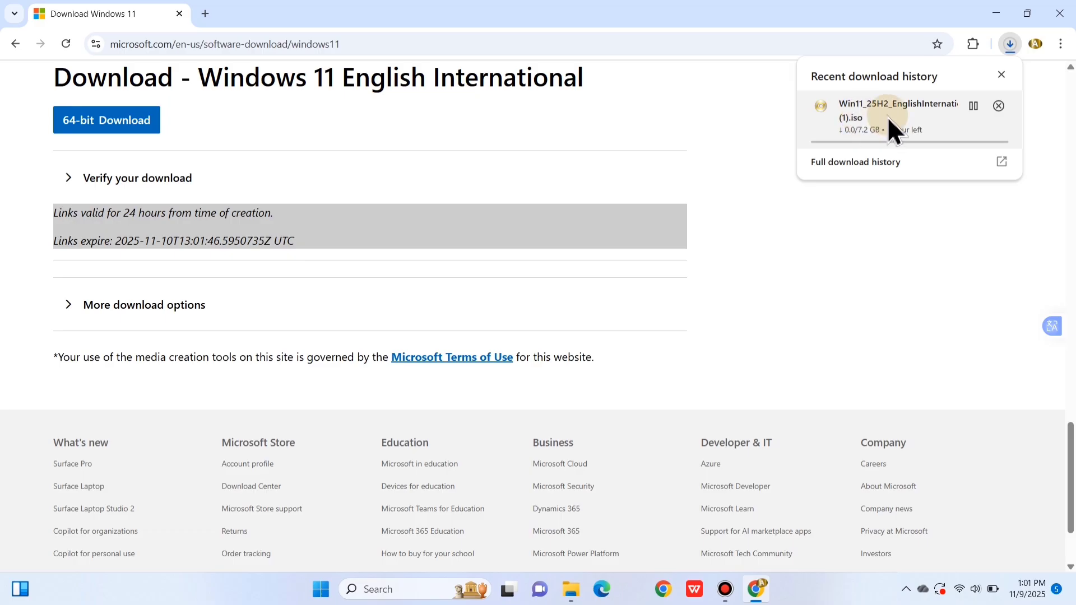
left_click(762, 129)
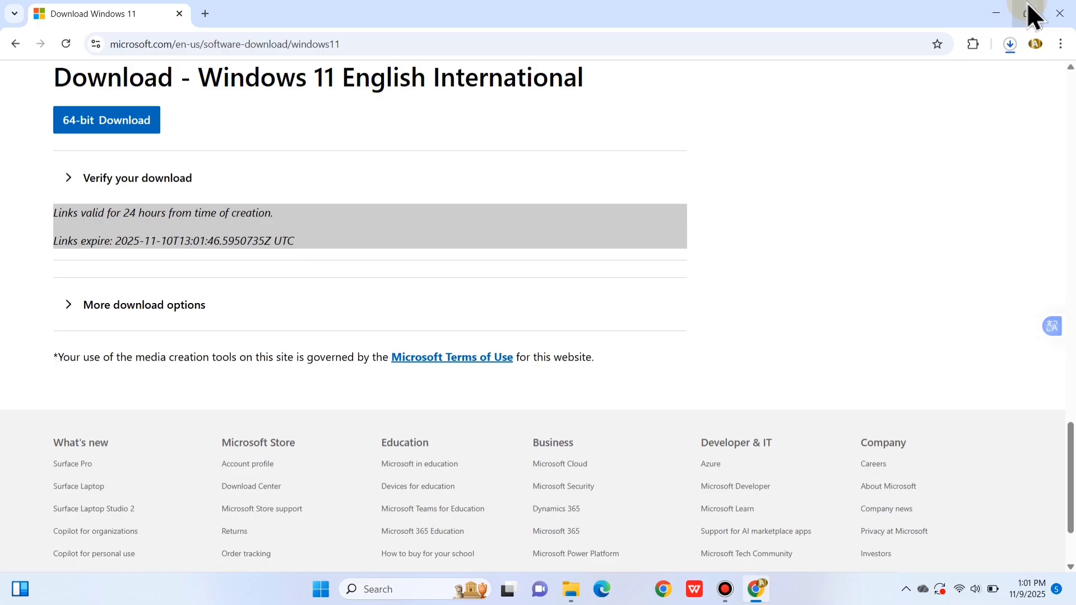
Minimise Chrome and locate the Win11_25H2_EnglishInternational_x64 file in the Downloads folder, then minimise File Explorer
left_click(998, 16)
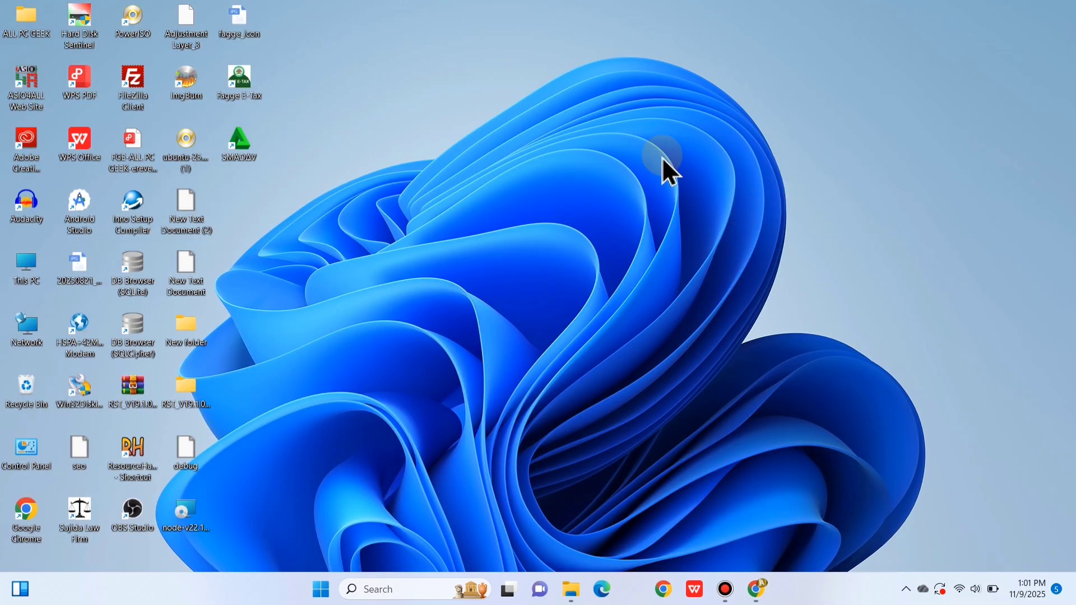
key("super+e")
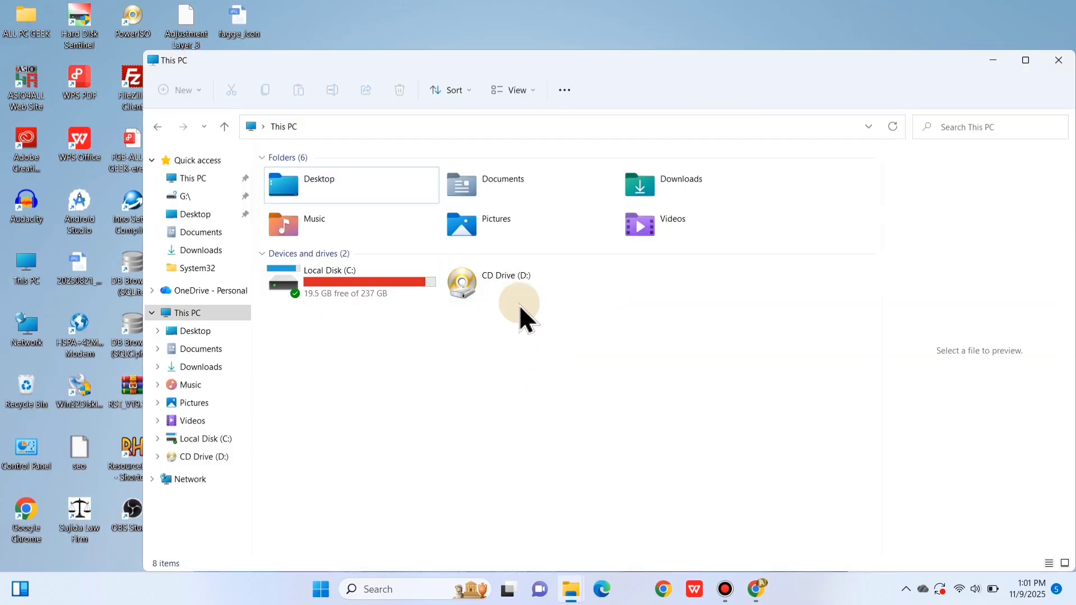
left_click(204, 250)
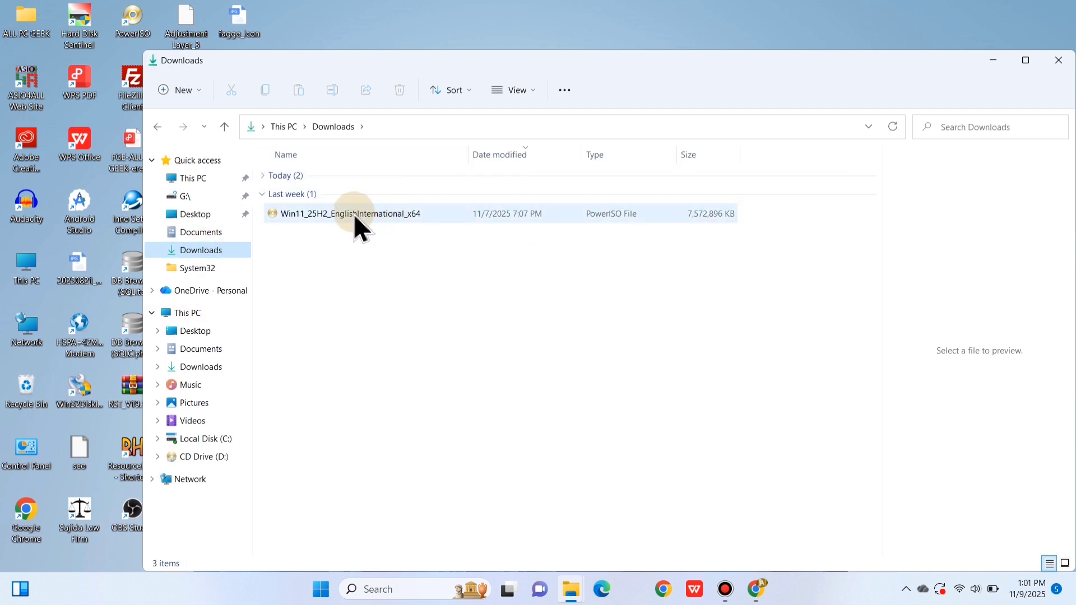
left_click_drag(356, 220, 319, 220)
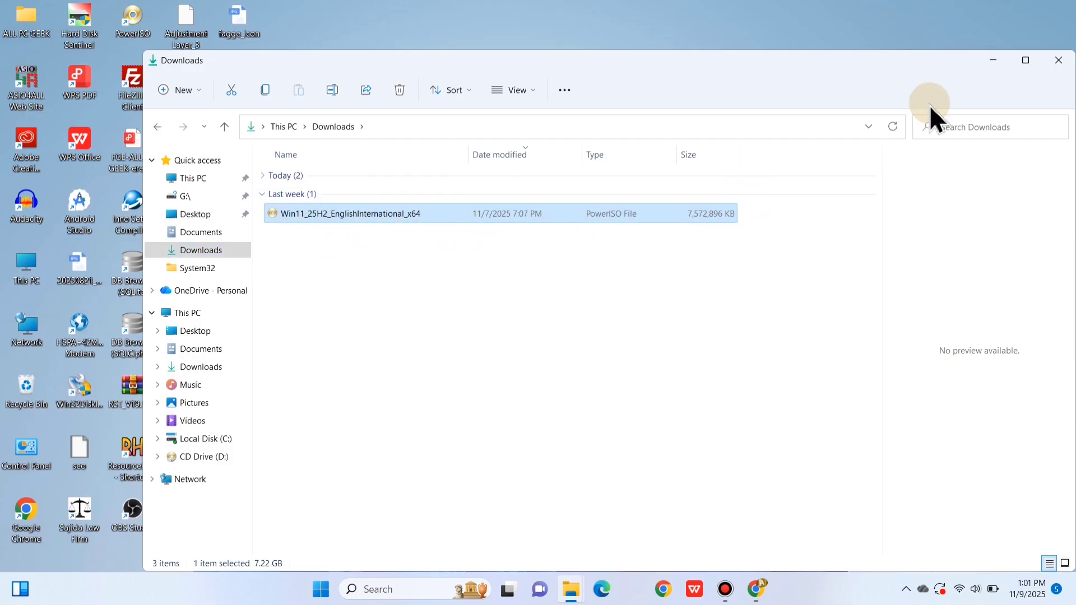
left_click(993, 59)
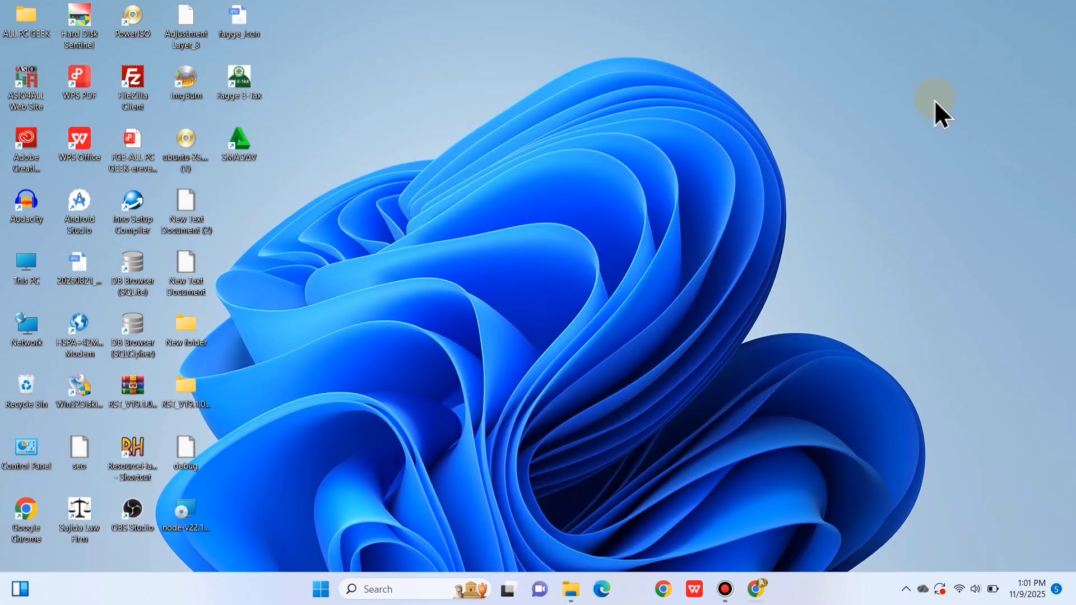
Return to Chrome, search for "rufus download" in a new tab and open the Rufus website
left_click(768, 595)
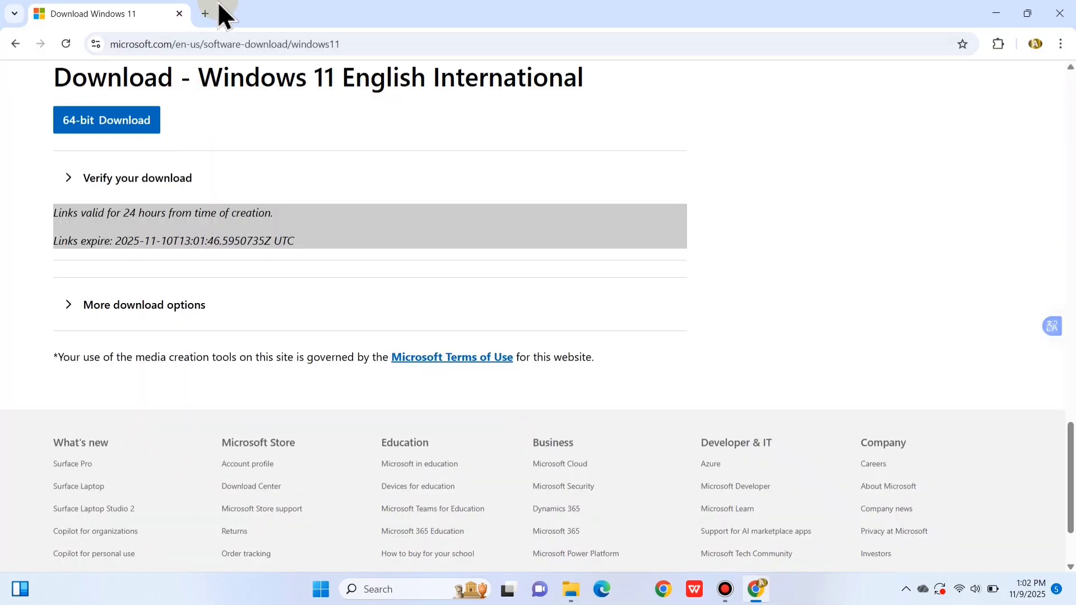
left_click(207, 12)
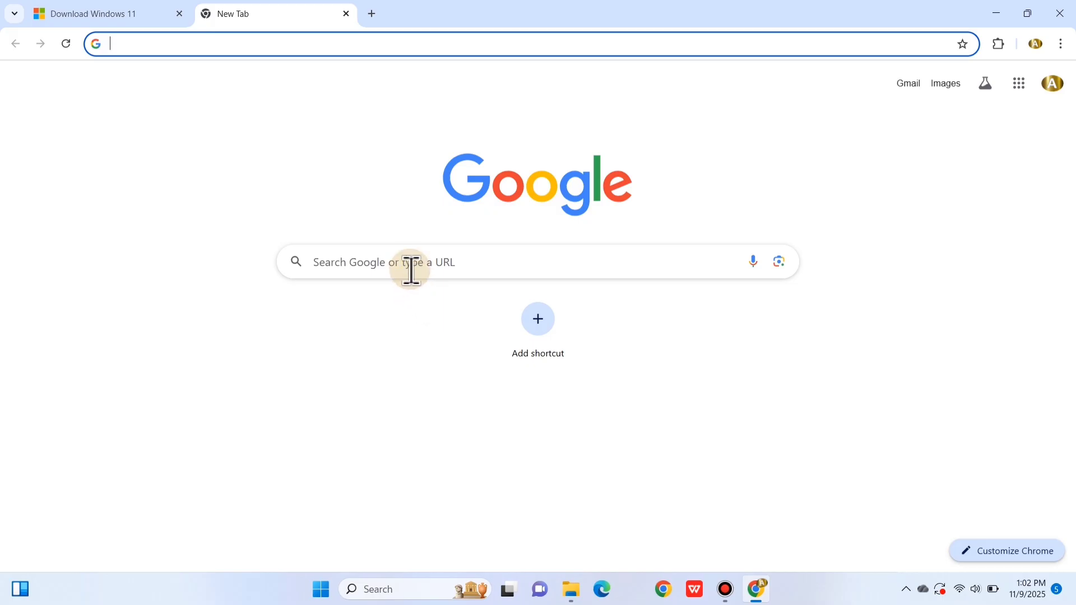
left_click(411, 268)
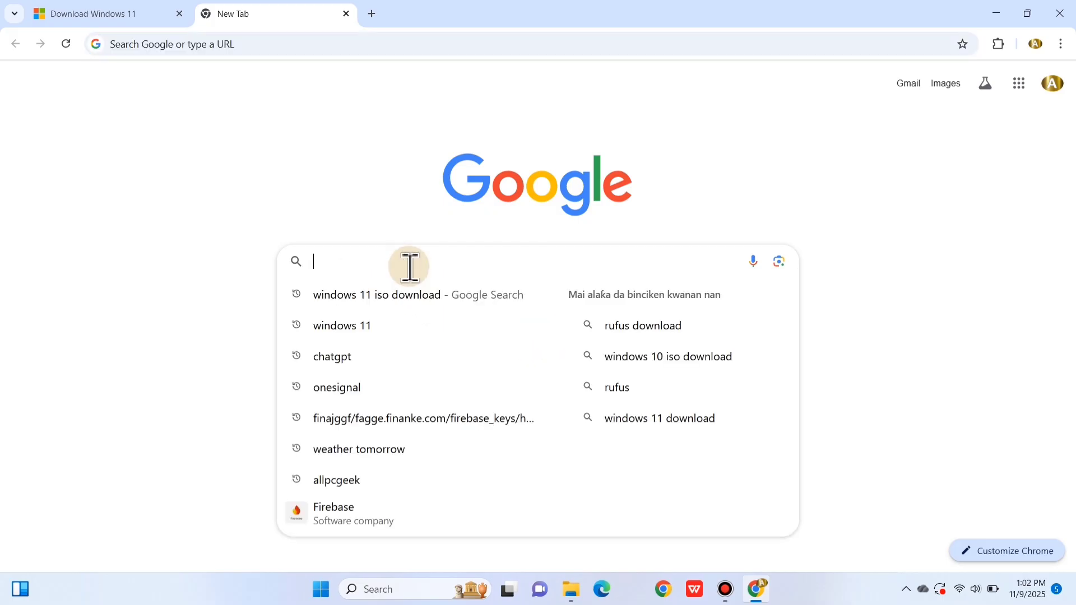
type("ru")
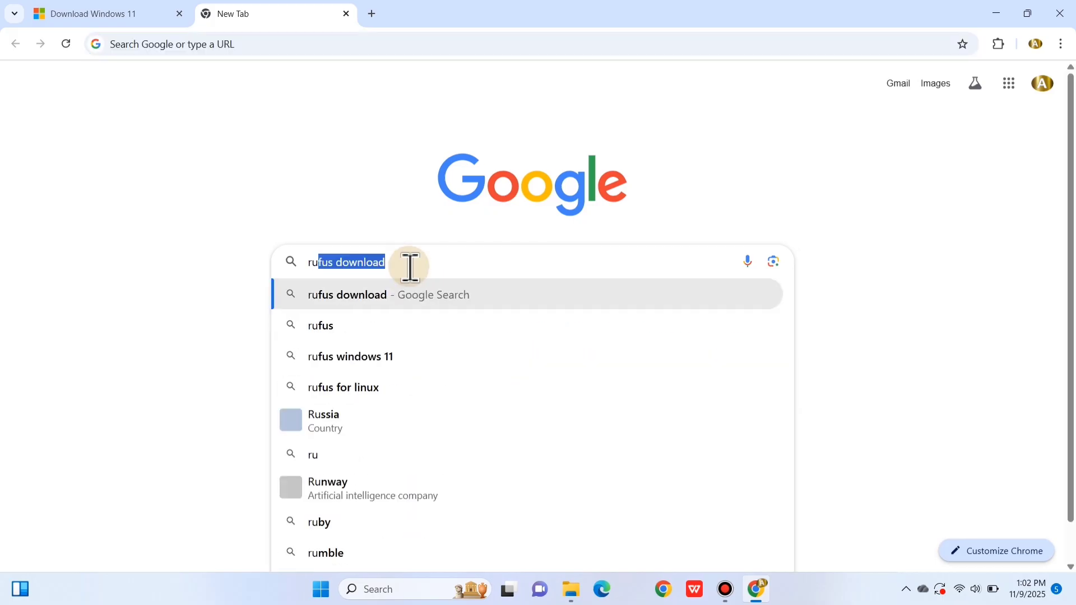
type("fus")
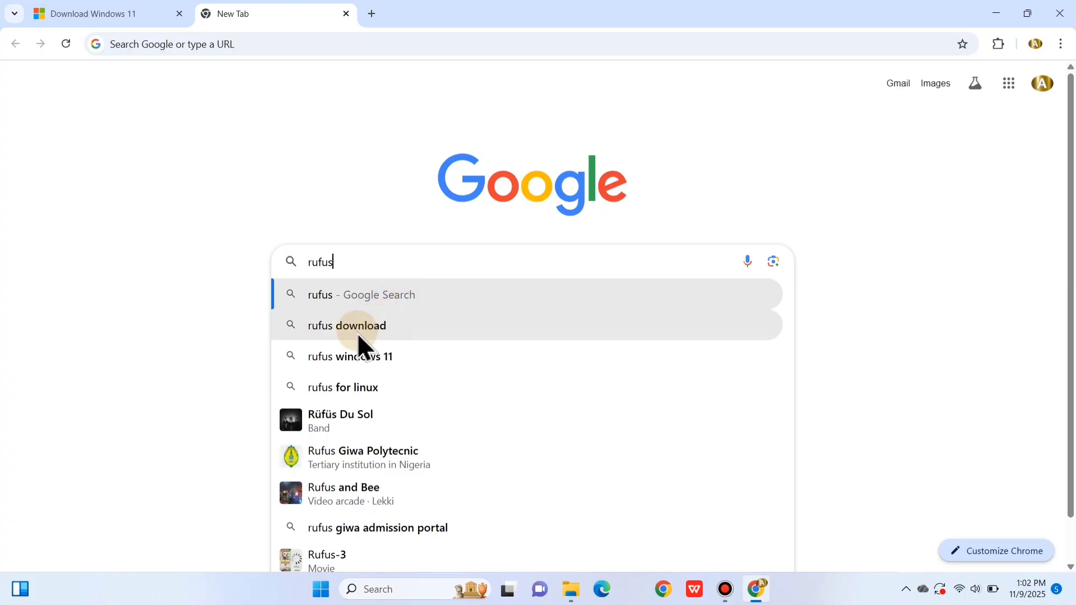
left_click(356, 332)
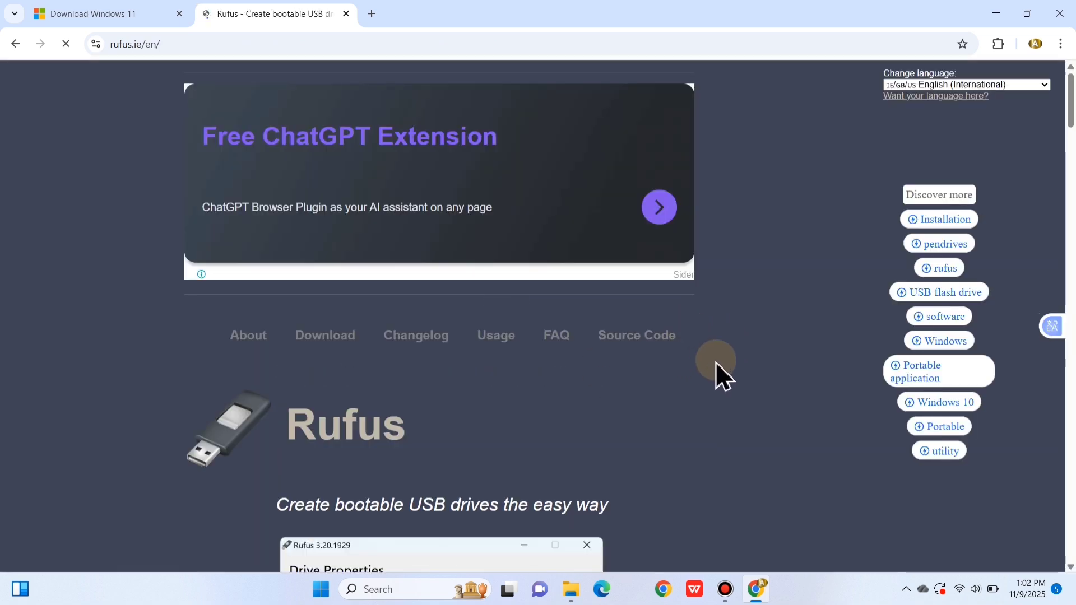
Collapse the ad banner and download the standard Windows x64 release rufus-4.11.exe from the Rufus page
scroll(583, 367, "down", 3)
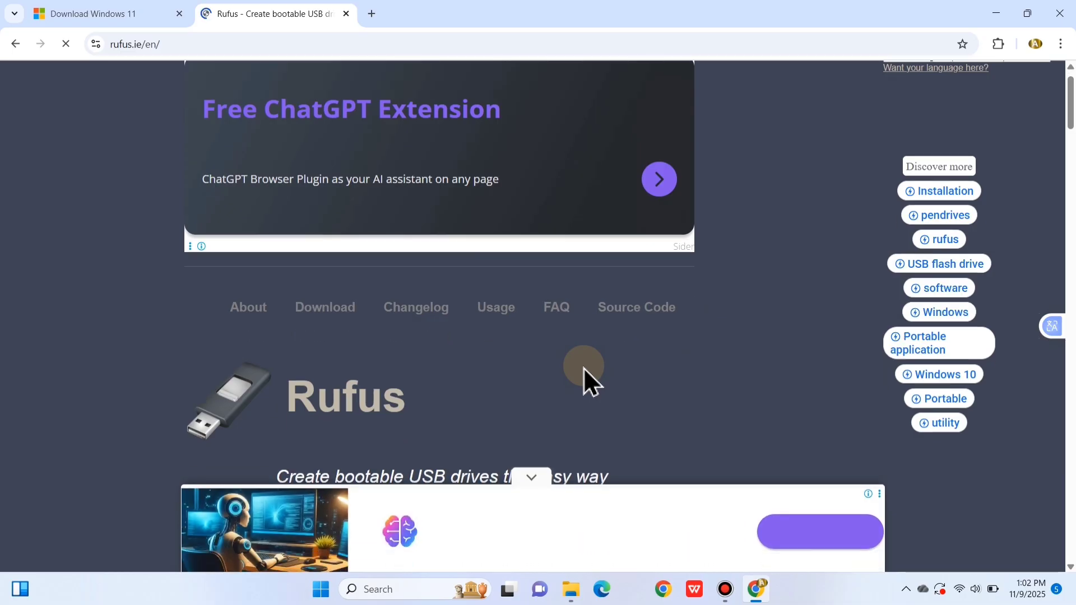
left_click(537, 474)
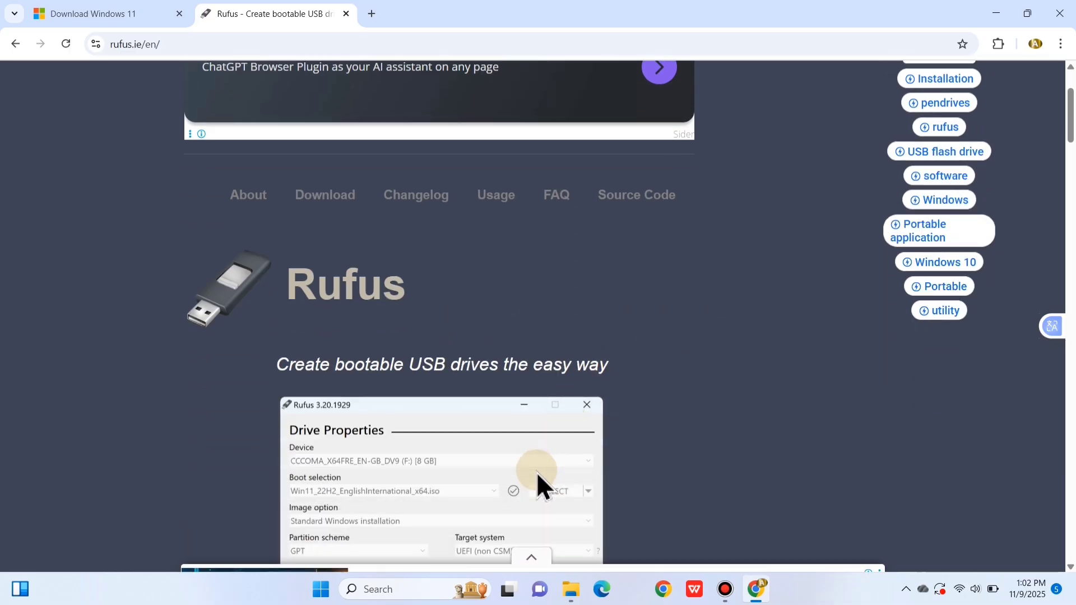
scroll(538, 475, "down", 4)
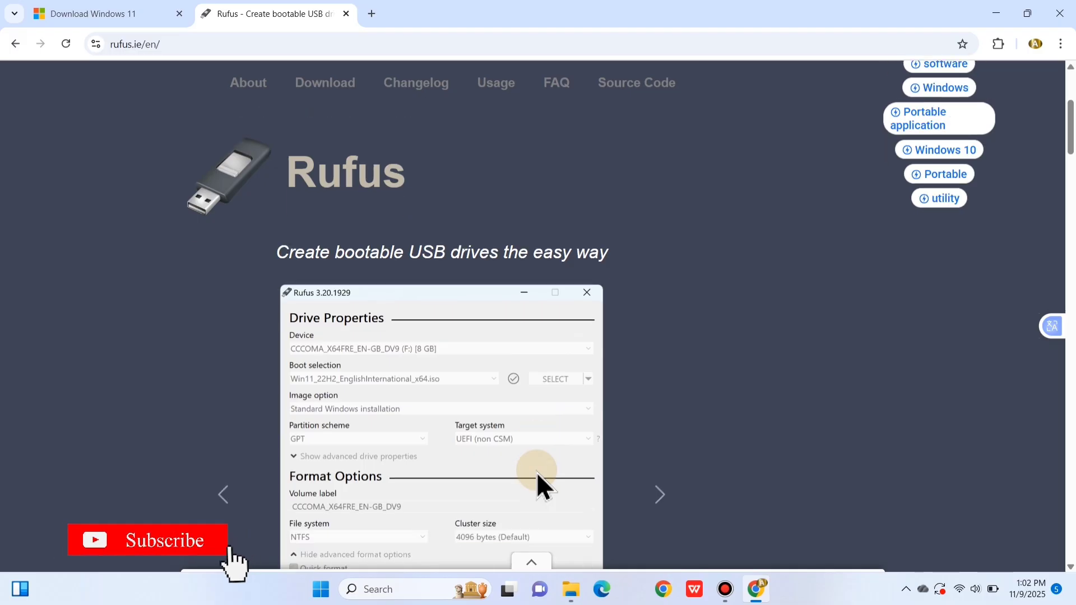
scroll(537, 474, "down", 2)
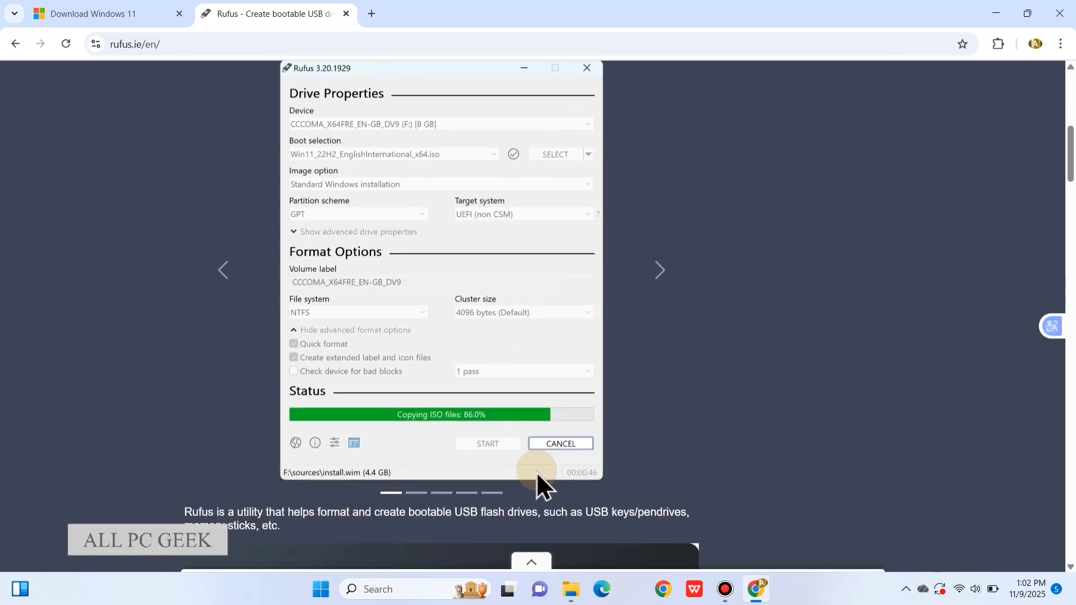
scroll(537, 474, "down", 6)
scroll(537, 474, "down", 4)
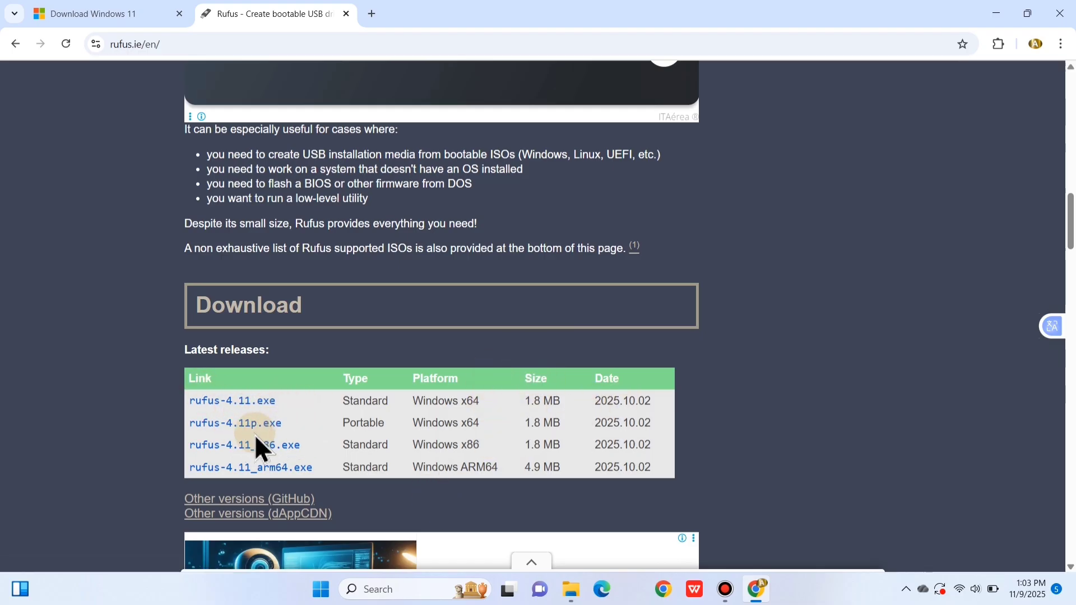
left_click(251, 402)
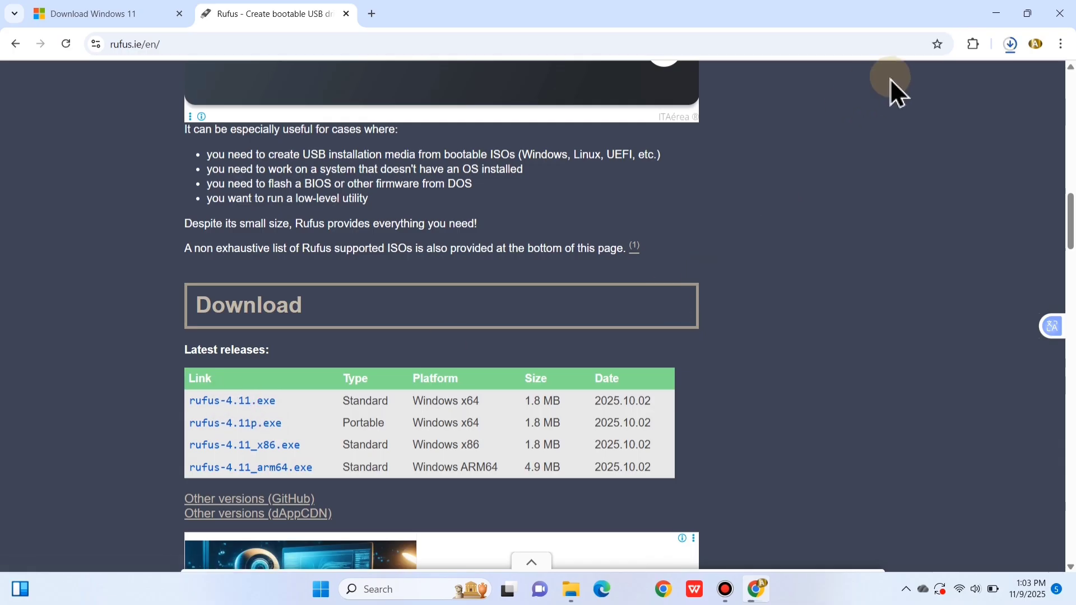
Show the downloaded rufus-4.11 file in its folder, maximise the folder window and launch Rufus
left_click(1009, 44)
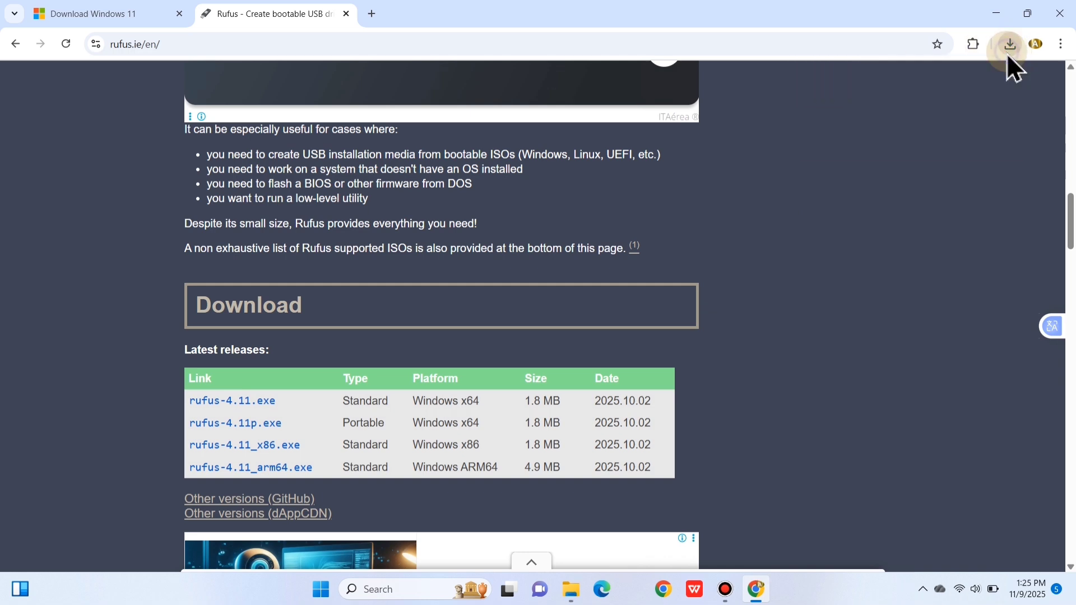
left_click(1009, 52)
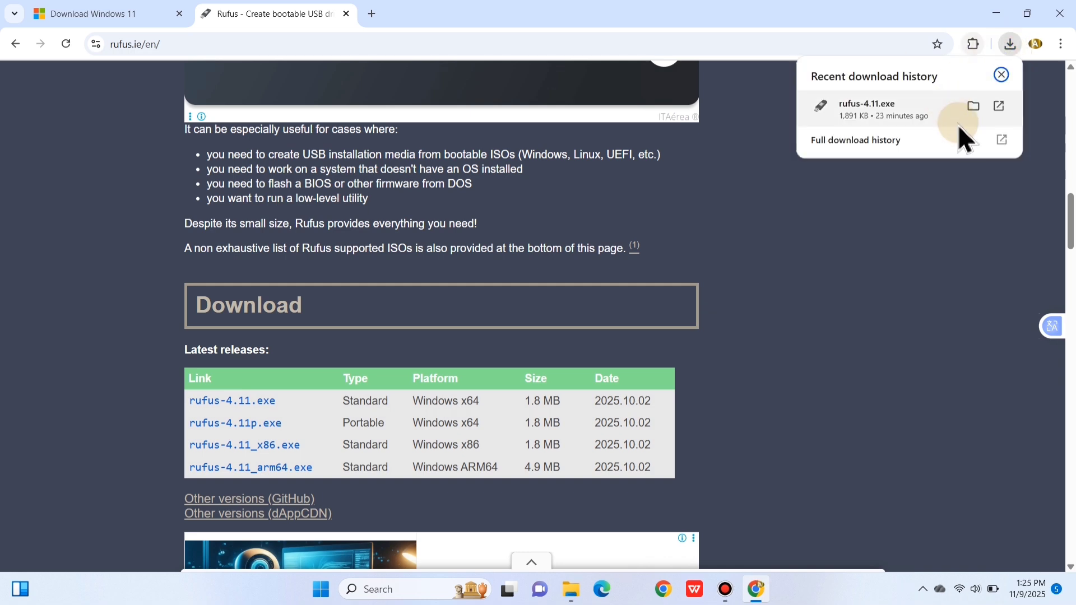
left_click(973, 107)
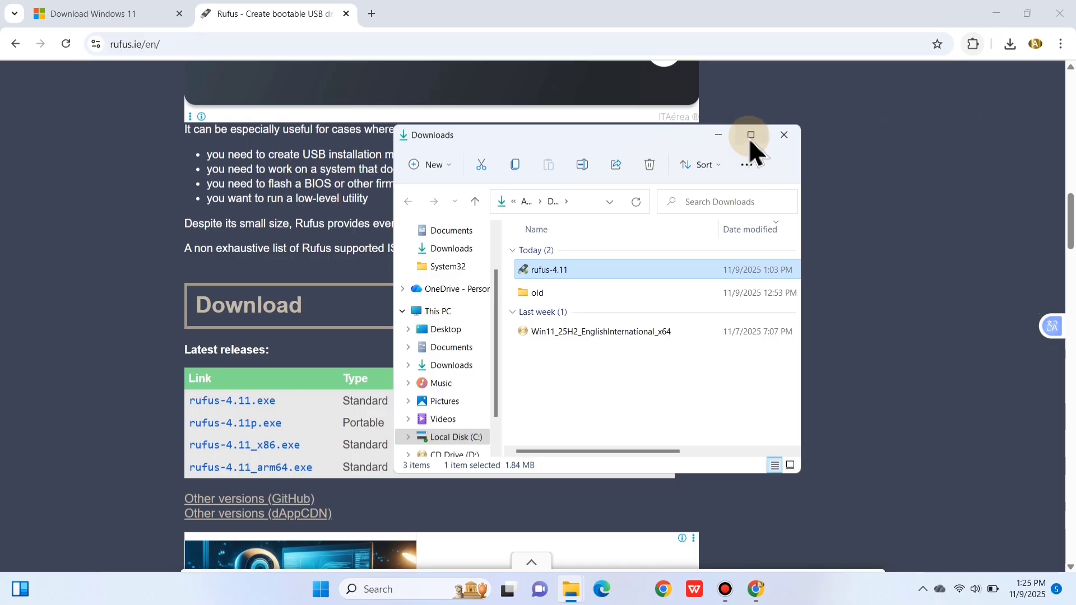
left_click(751, 135)
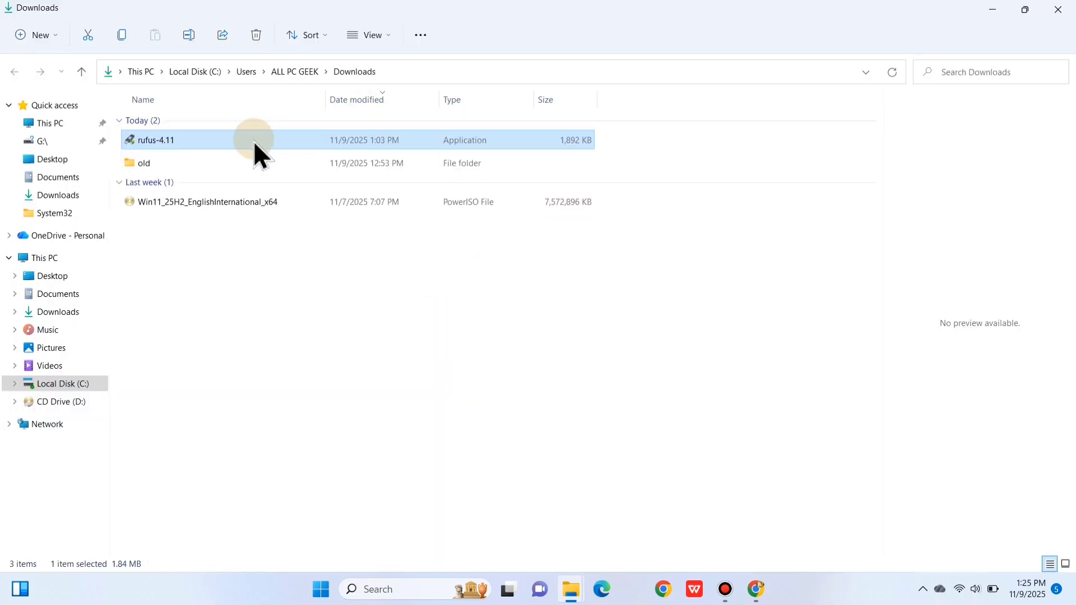
left_click(235, 206)
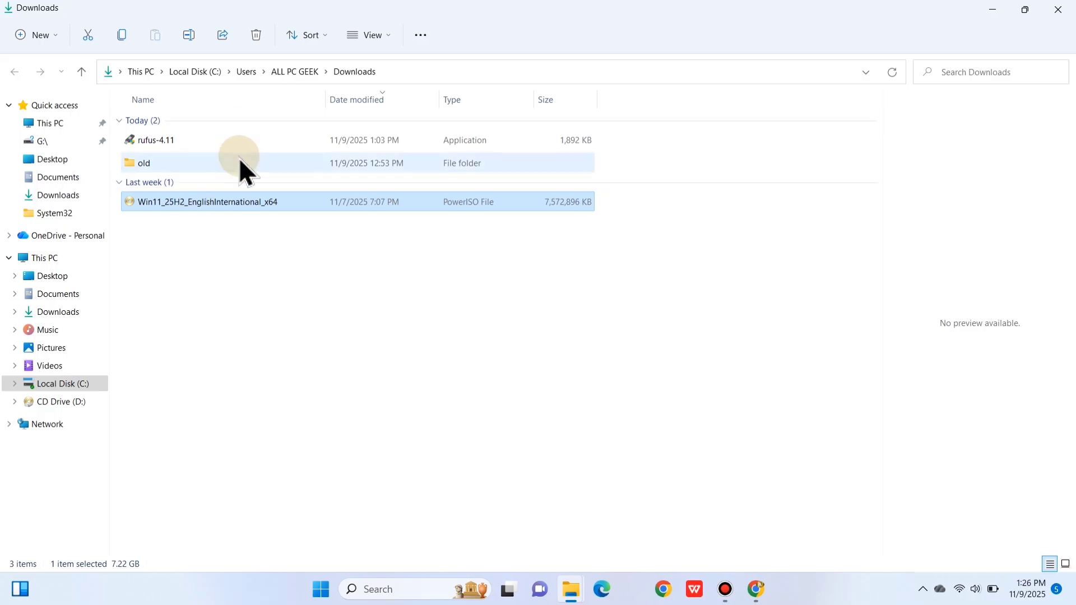
left_click(201, 140)
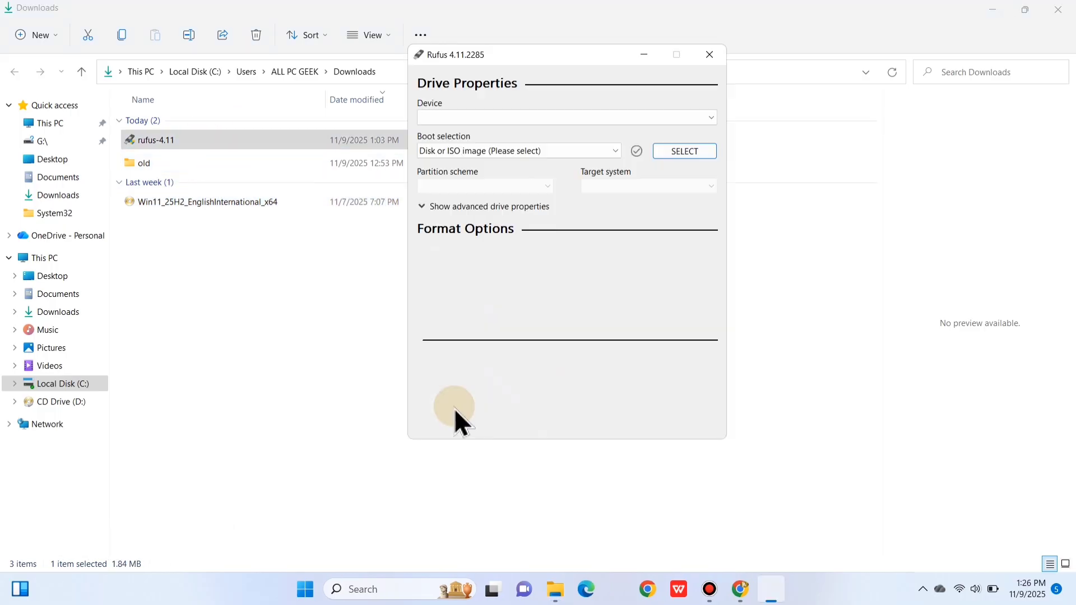
Clear the desktop around Rufus by closing both File Explorer windows and minimising Chrome
left_click(1065, 10)
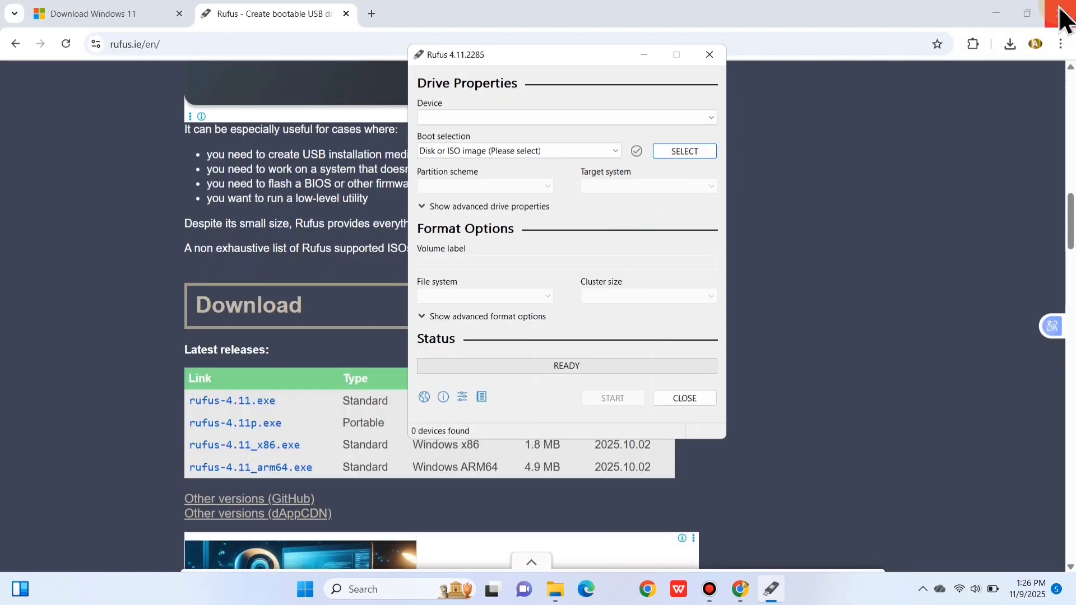
left_click(1003, 17)
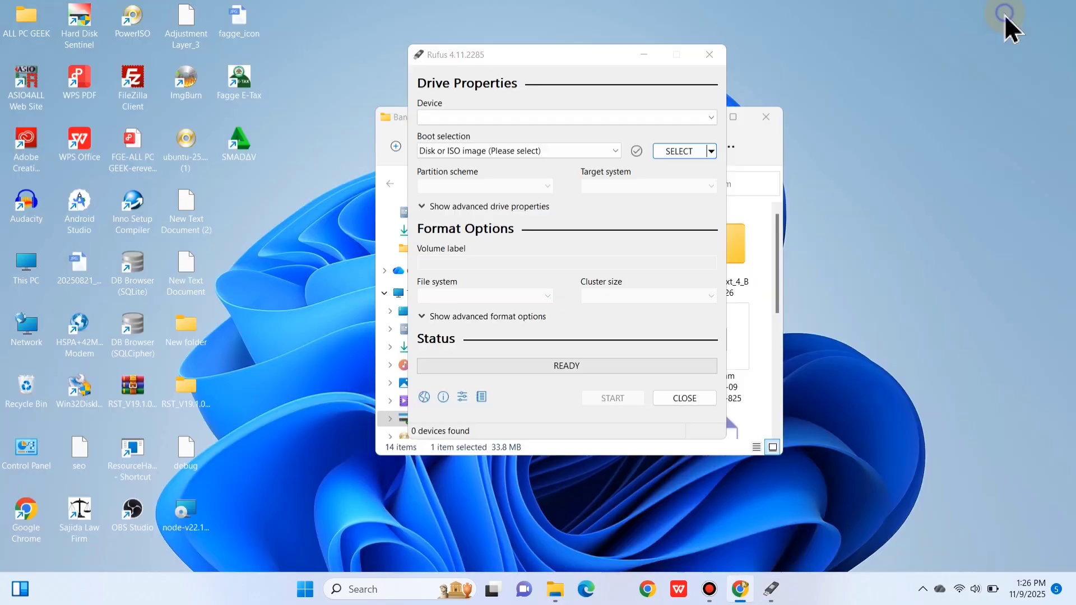
left_click(766, 121)
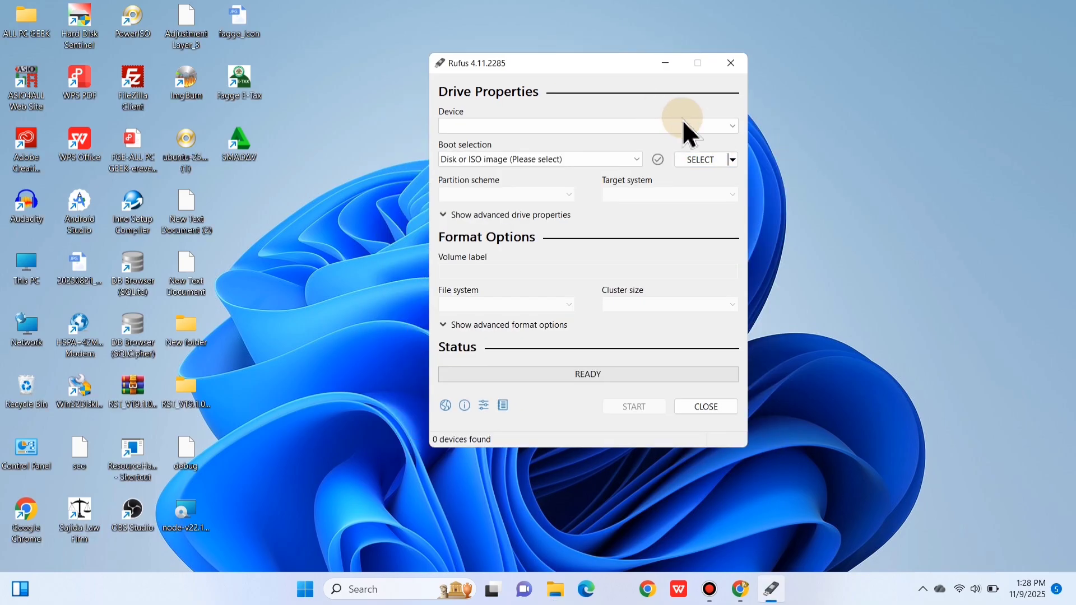
Set the Rufus device to the 16 GB USB drive ALLPCGEEK 16GB FLASH (E:)
left_click(685, 122)
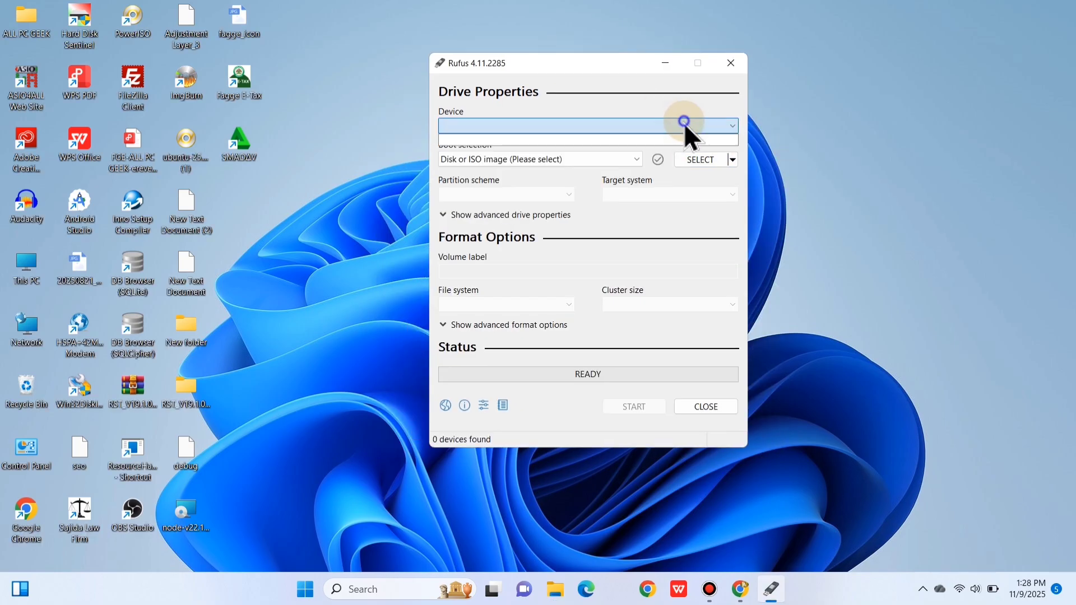
left_click(600, 123)
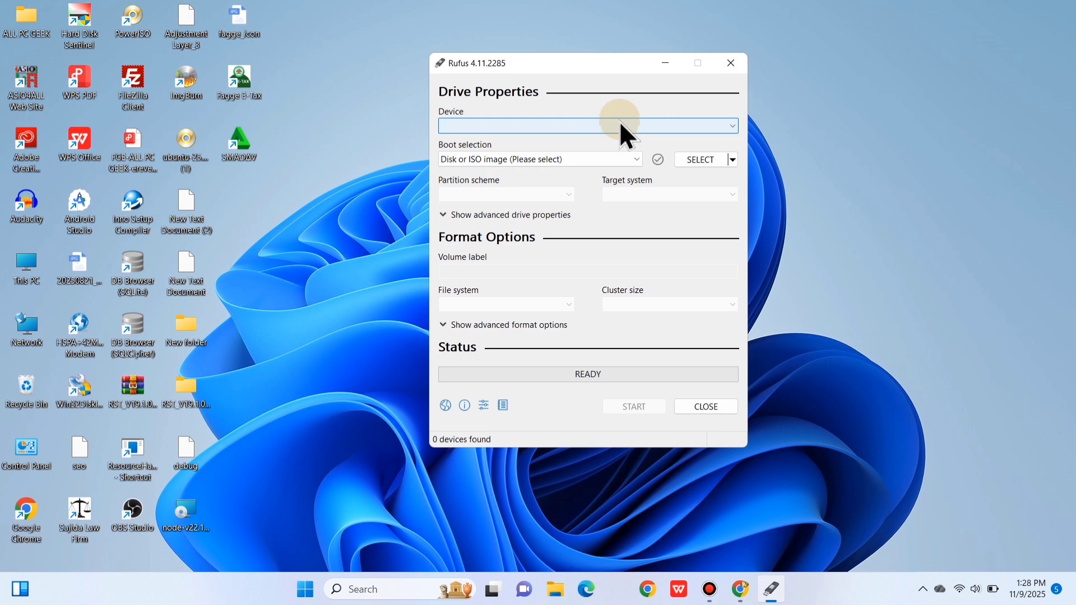
left_click(531, 128)
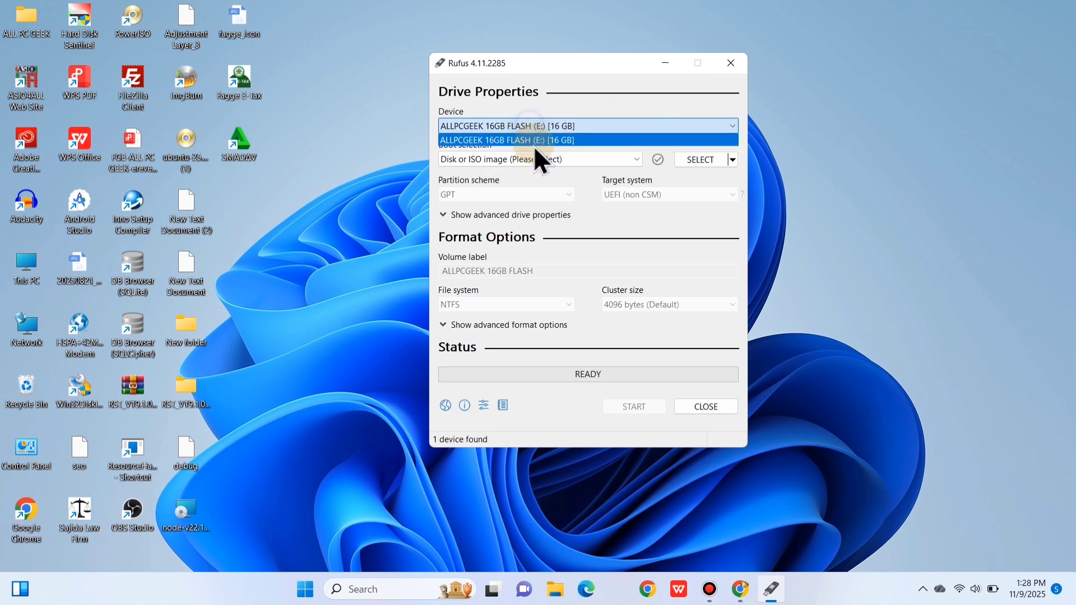
left_click(605, 124)
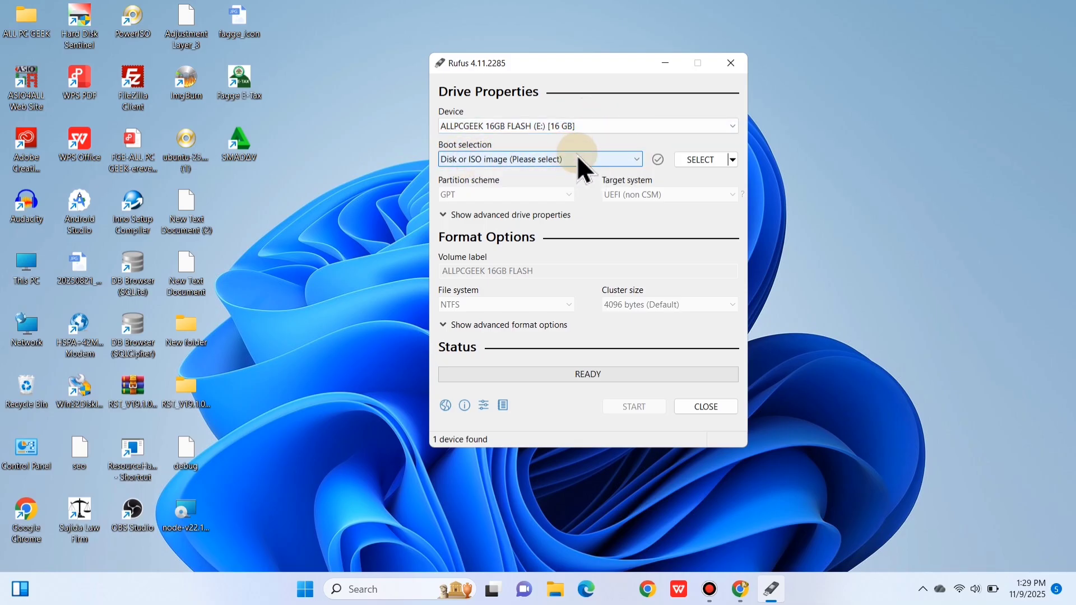
Load the Win11_25H2_EnglishInternational_x64 ISO from the Downloads folder as the boot image
left_click(708, 163)
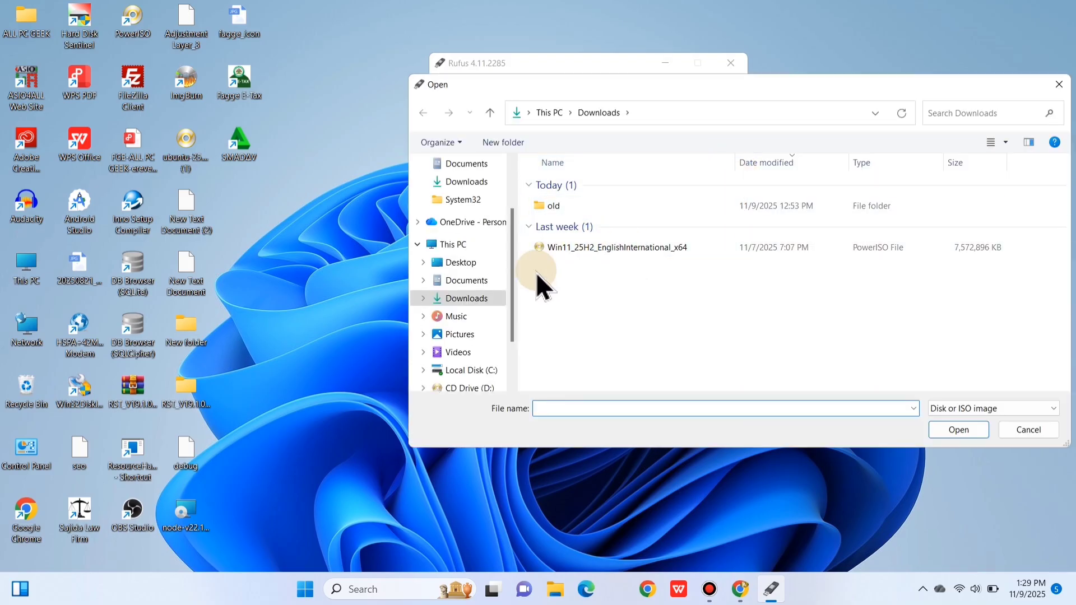
left_click(470, 298)
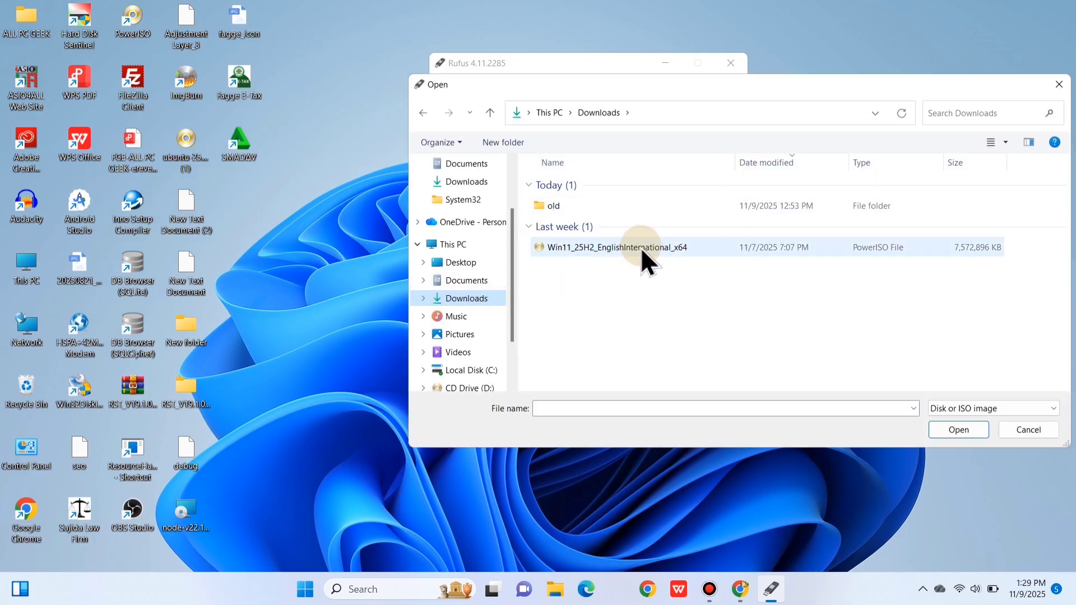
left_click_drag(641, 250, 653, 252)
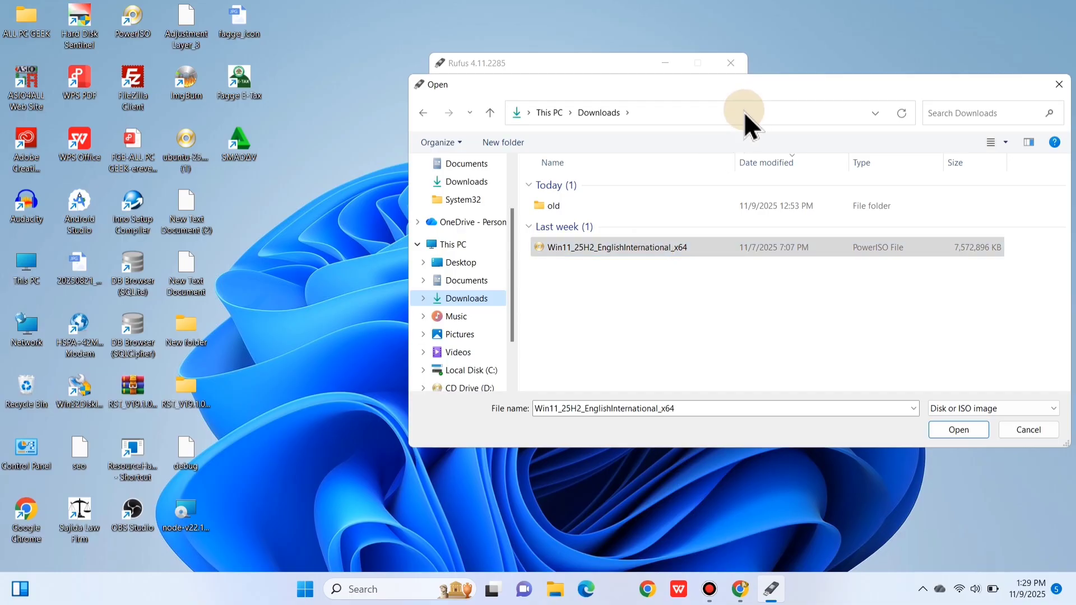
left_click_drag(759, 85, 537, 112)
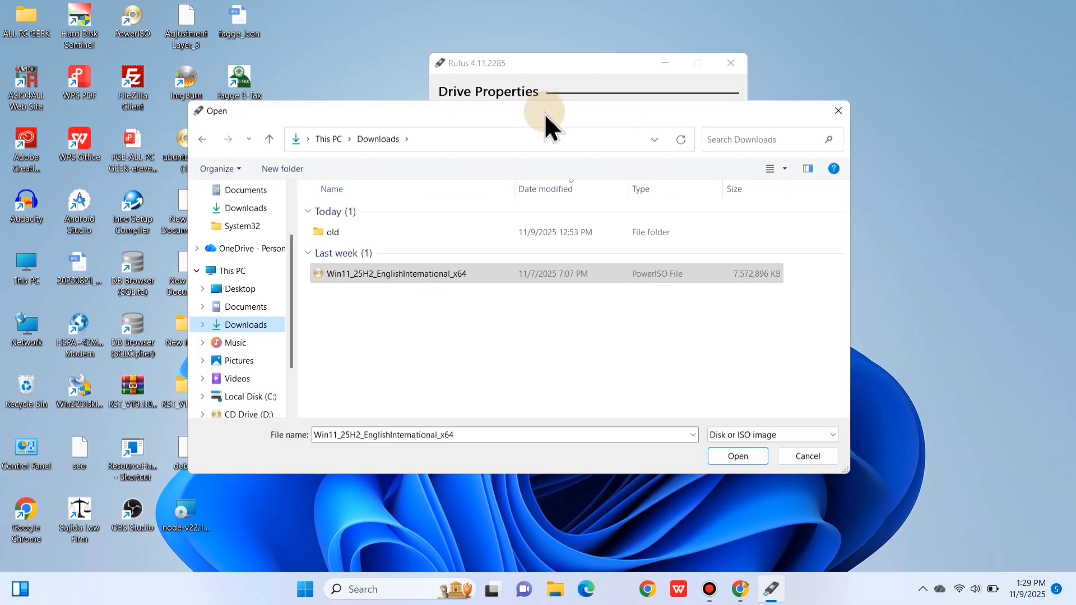
left_click(446, 274)
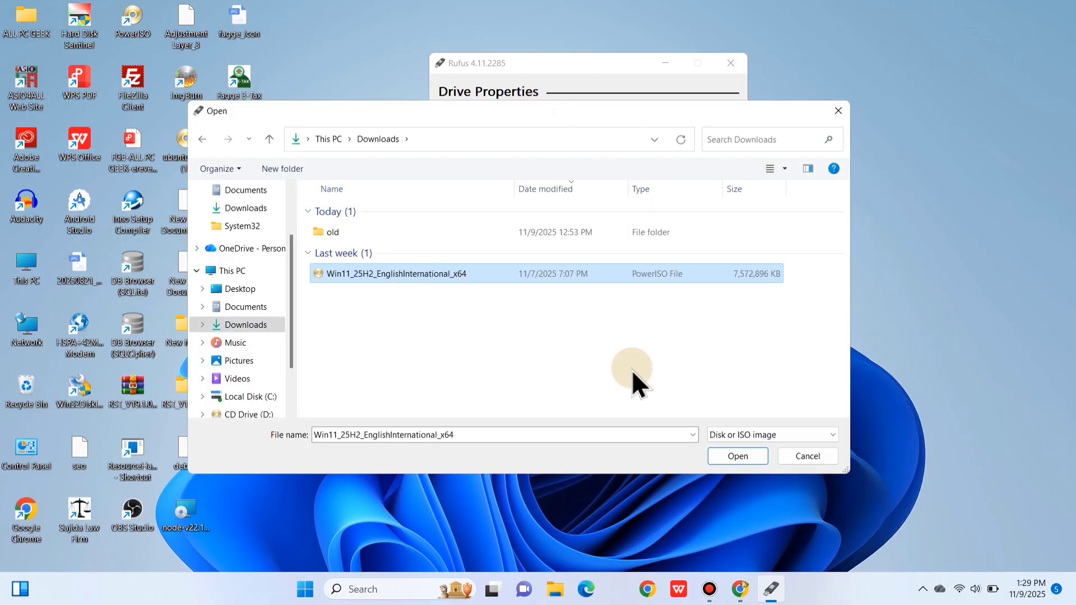
left_click(741, 456)
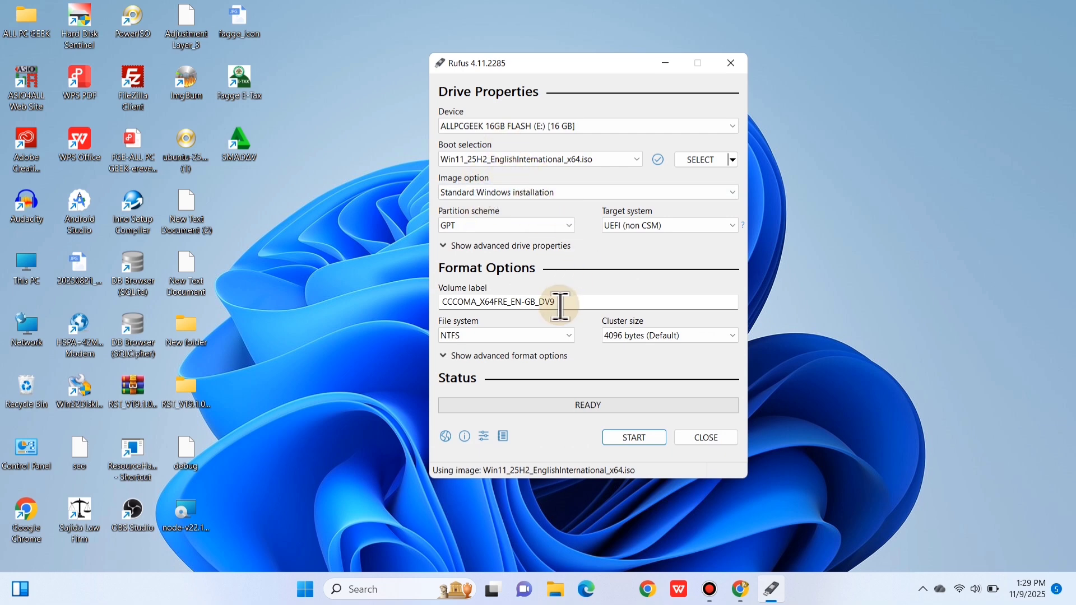
Set the volume label to ALL PC GEEK BOOTABLE, the file system to NTFS and the cluster size to 4096 bytes (Default)
mouse_move(558, 304)
left_mouse_down()
mouse_move(420, 308)
mouse_move(550, 307)
mouse_move(427, 308)
mouse_move(502, 317)
mouse_move(562, 305)
left_mouse_up()
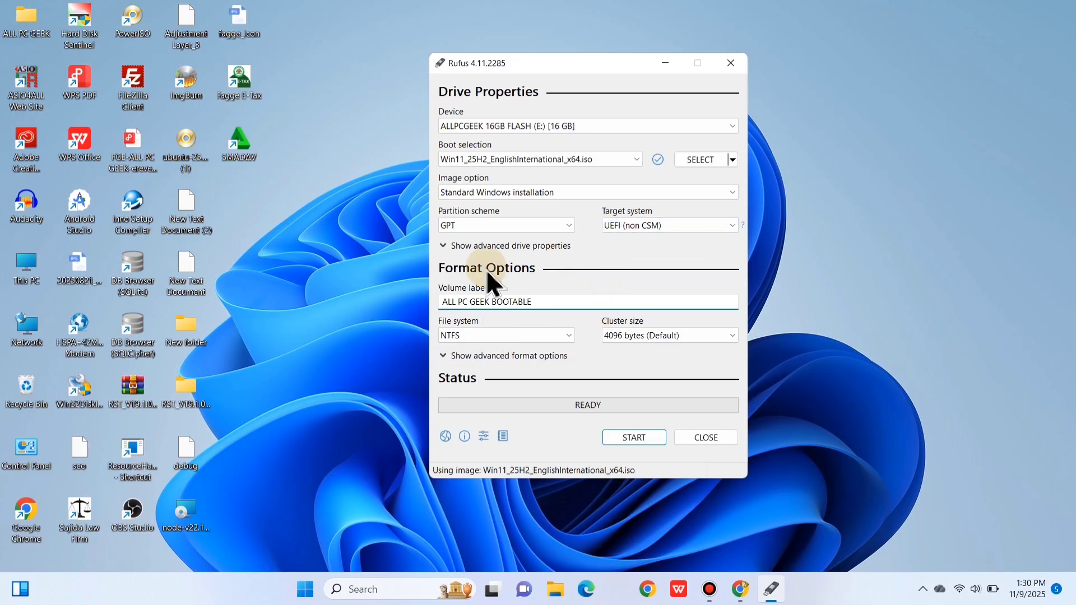
left_click(518, 336)
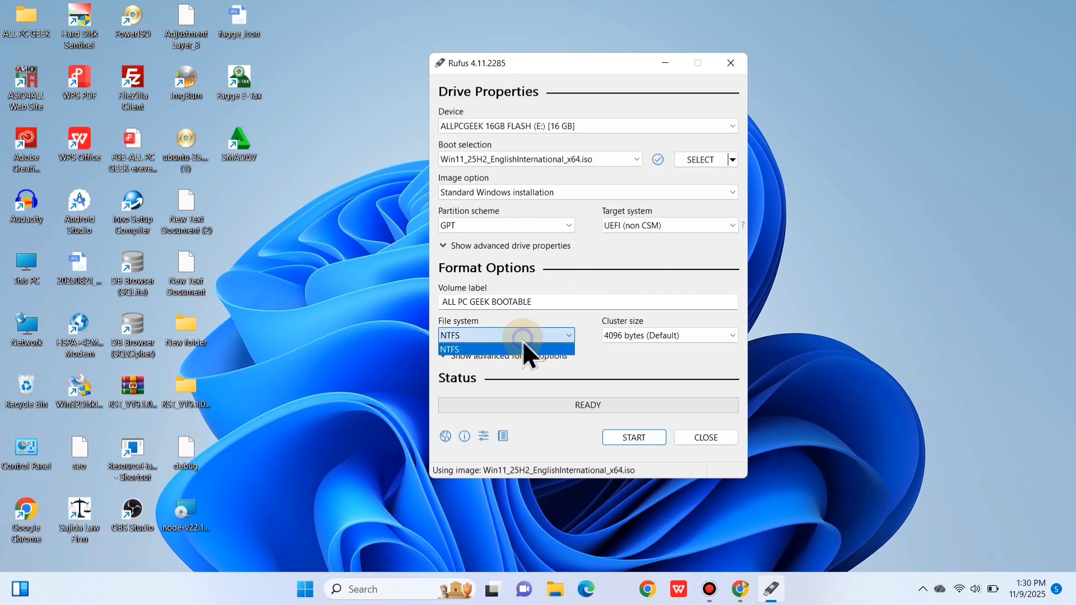
left_click(519, 350)
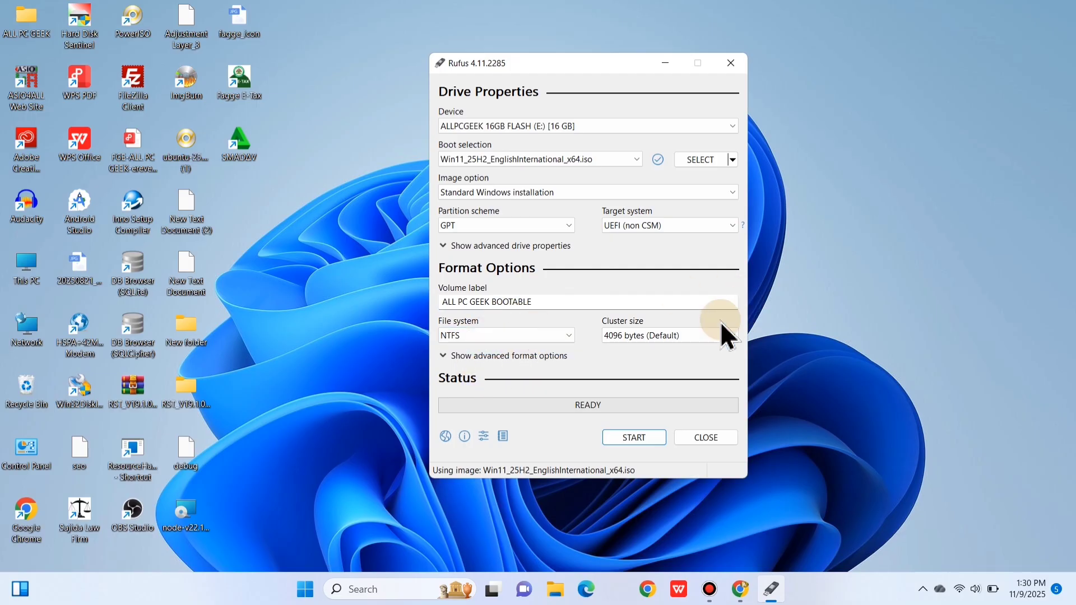
left_click(711, 337)
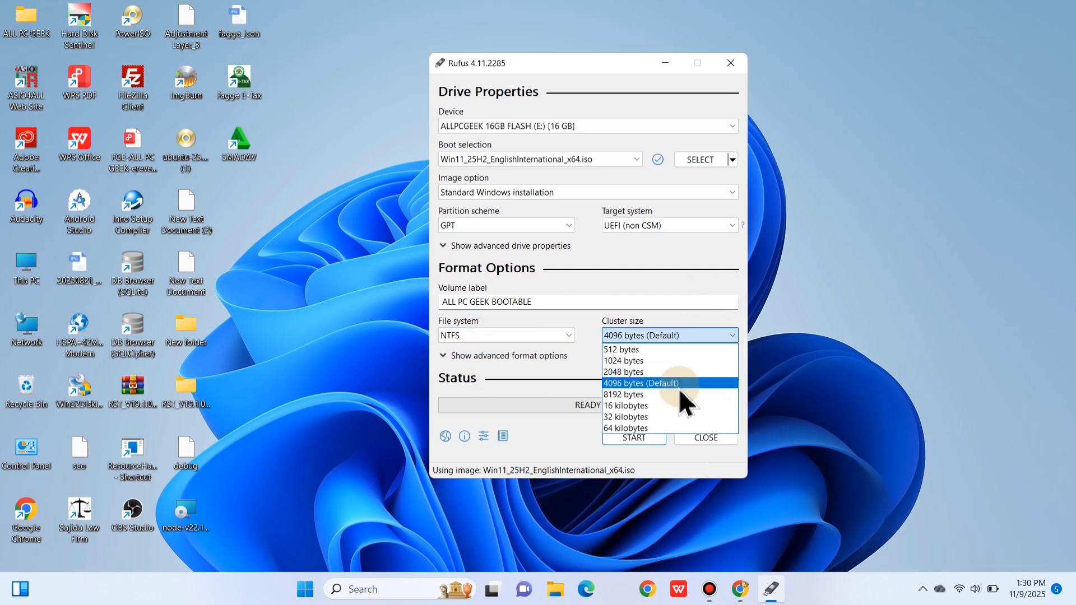
left_click(677, 384)
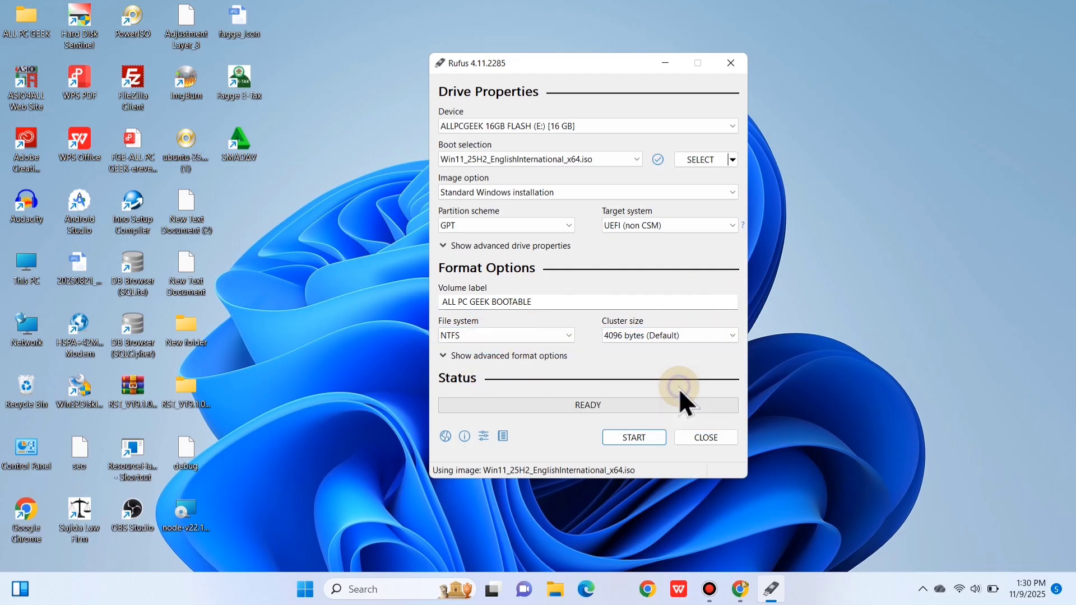
Set the target system to UEFI (non CSM) and start creating the bootable drive
left_click(654, 227)
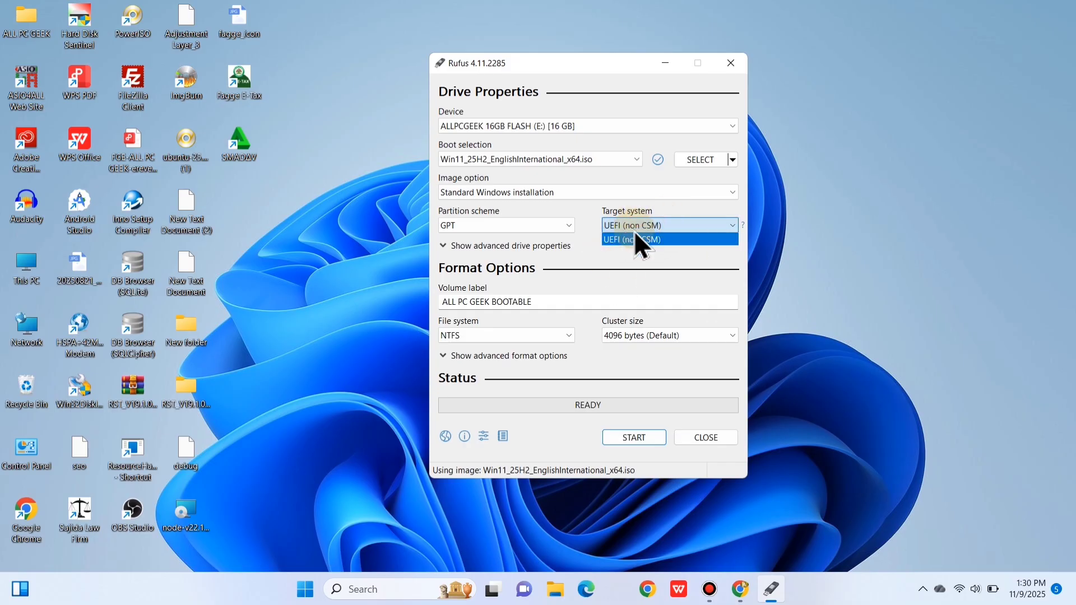
left_click(639, 240)
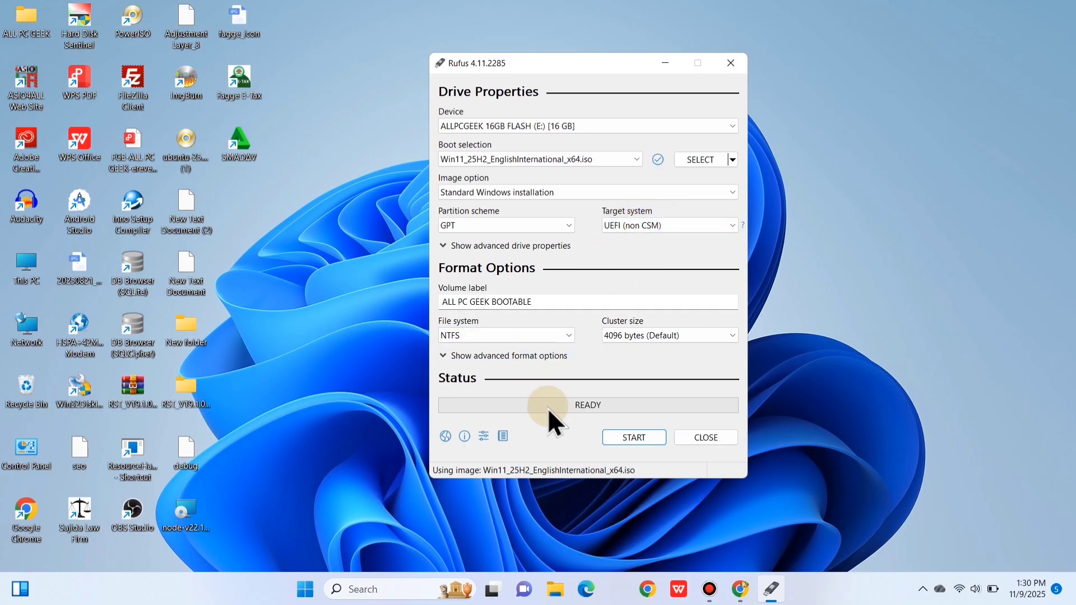
left_click(635, 451)
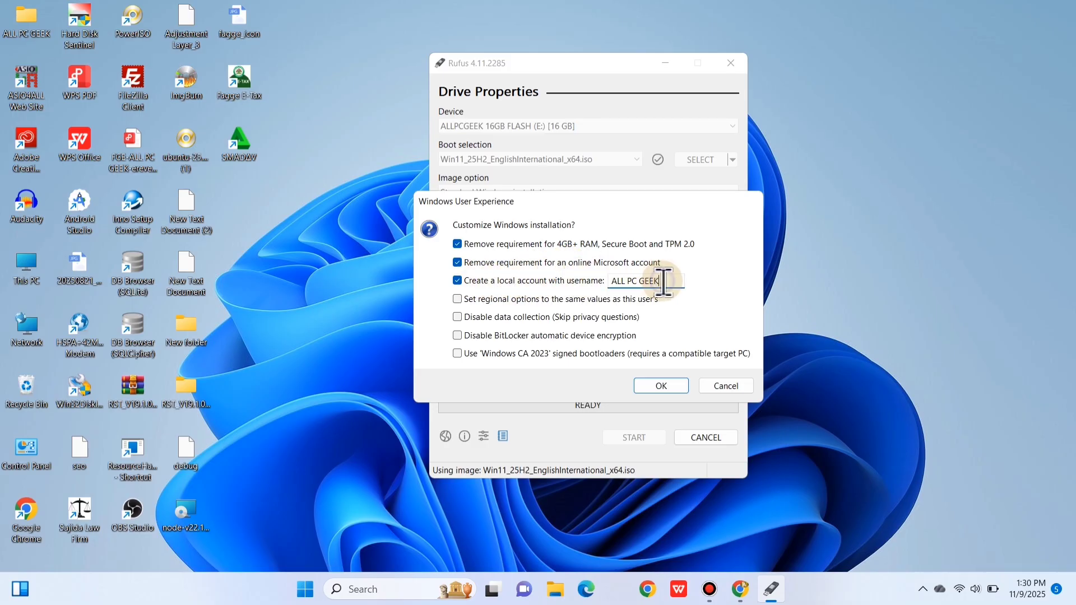
Clear the local account username, check the current Windows account name in Start, and enter ALL PC GEEK as the username
key("BackSpace")
key("BackSpace")
key("BackSpace")
key("BackSpace")
key("BackSpace")
key("BackSpace")
key("BackSpace")
key("BackSpace")
key("BackSpace")
key("BackSpace")
key("BackSpace")
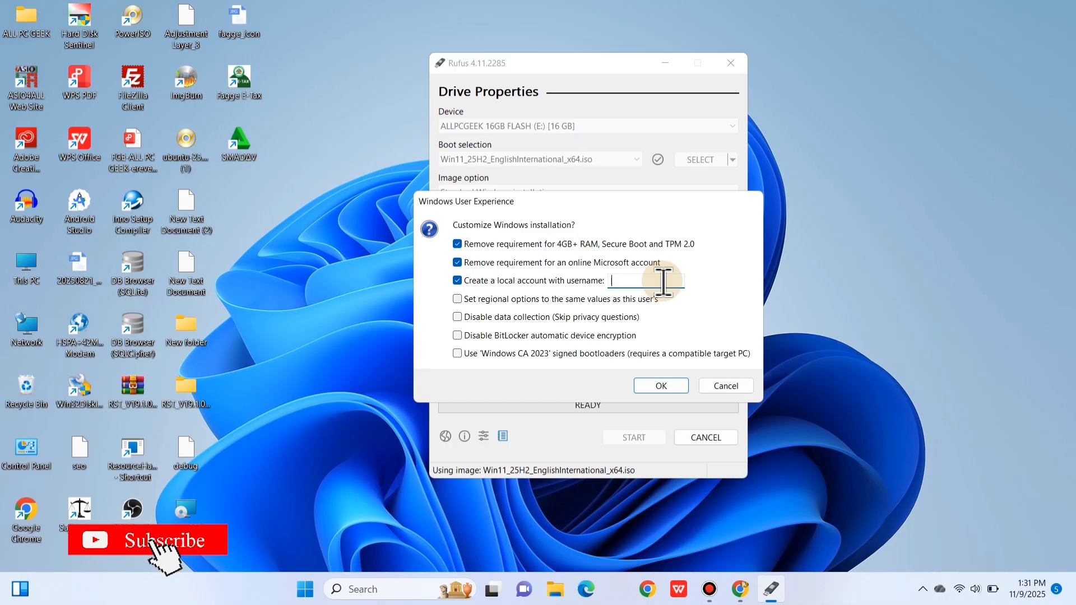
left_click(308, 592)
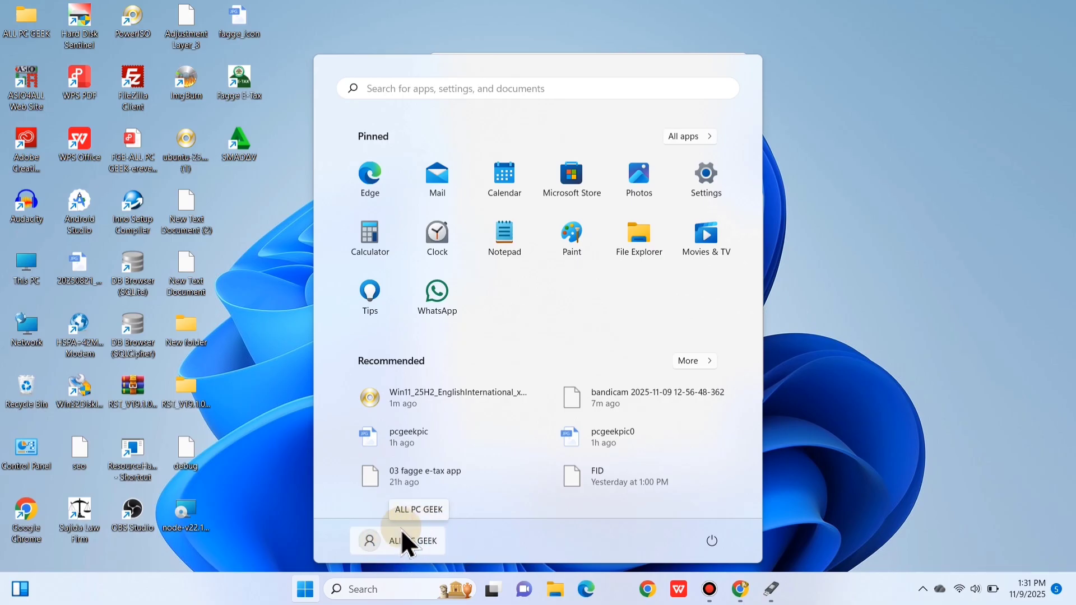
left_click(888, 386)
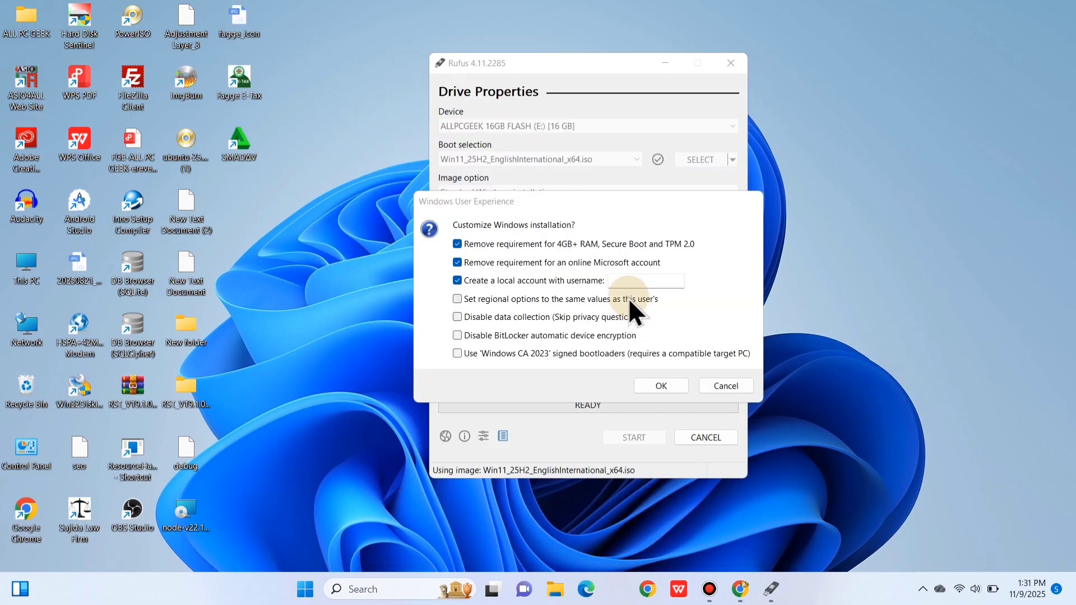
left_click(620, 278)
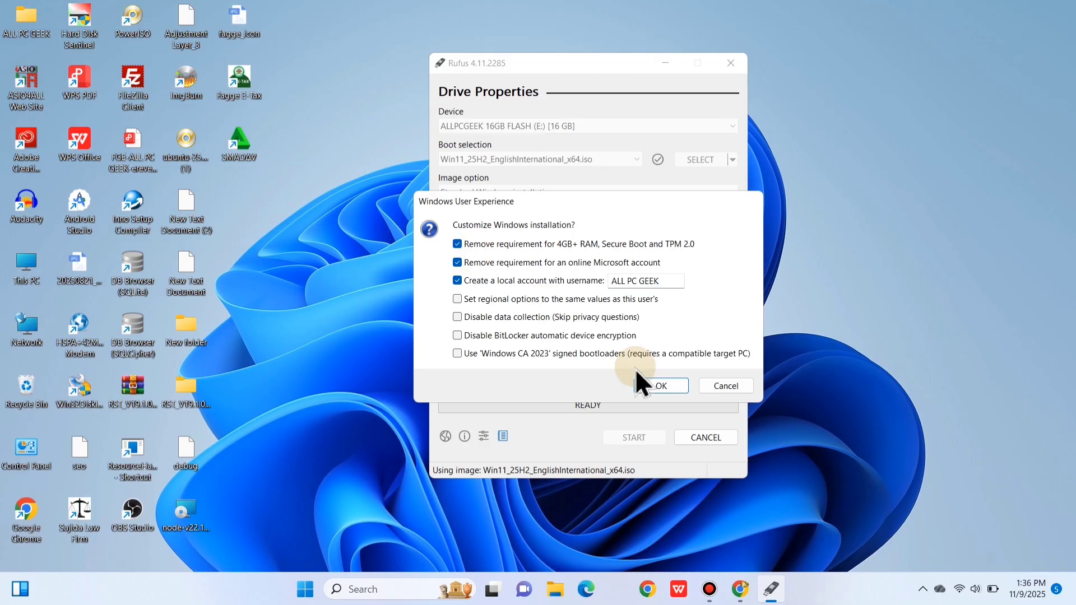
Accept the Windows customisation options and confirm erasing all data on the 16 GB USB drive to begin writing
left_click(676, 392)
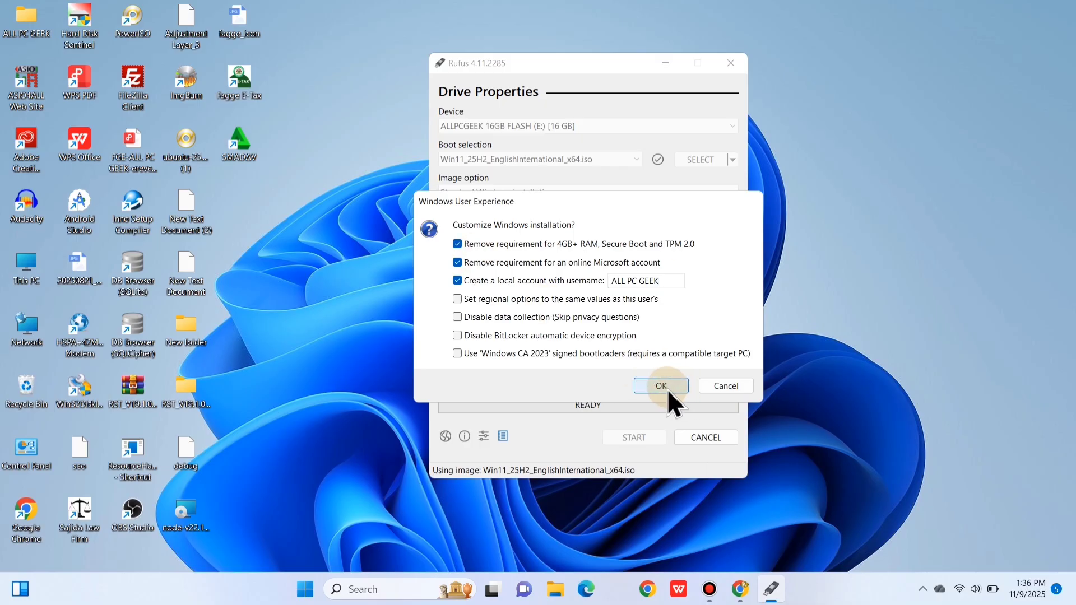
left_click(636, 293)
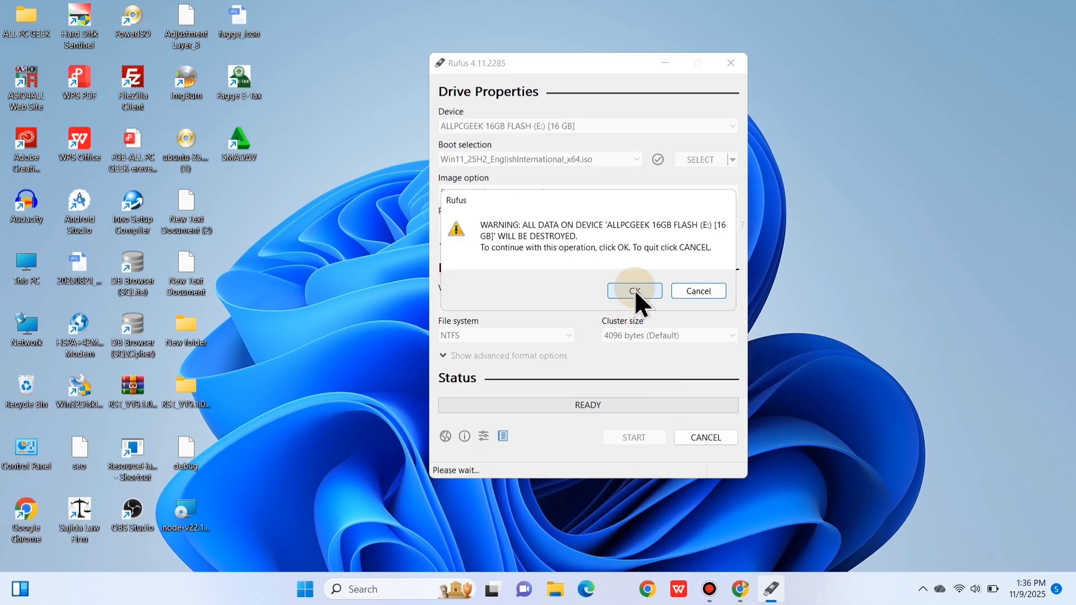
left_click(635, 291)
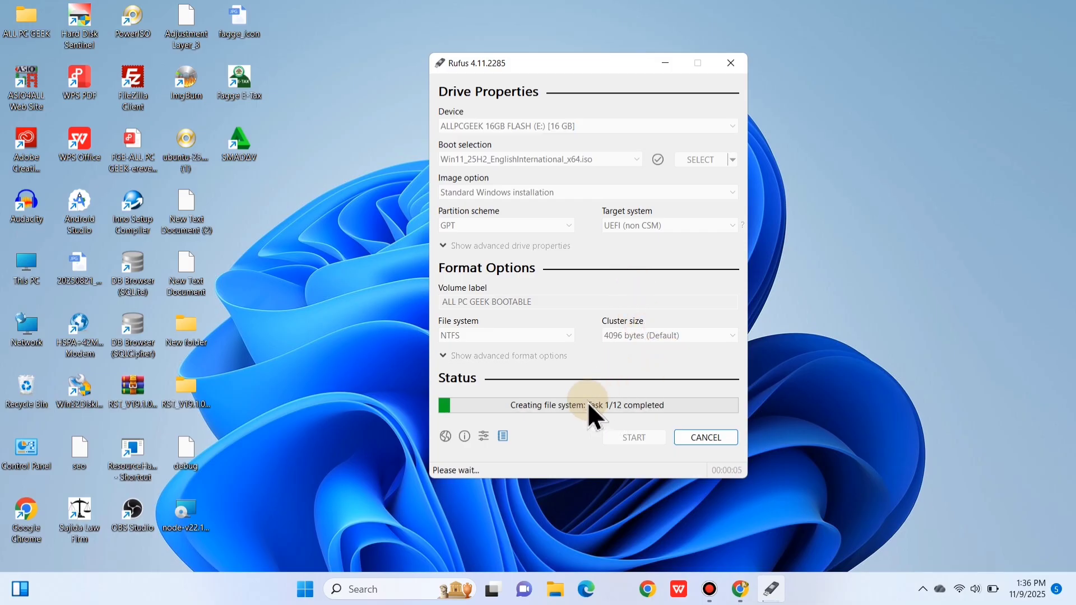
right_click(376, 325)
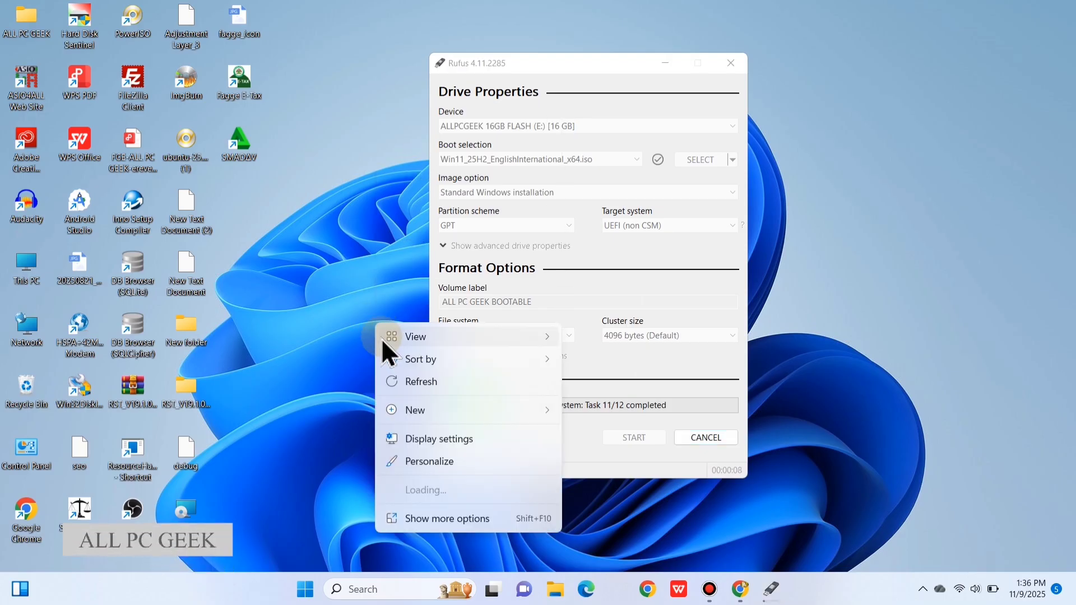
left_click(414, 385)
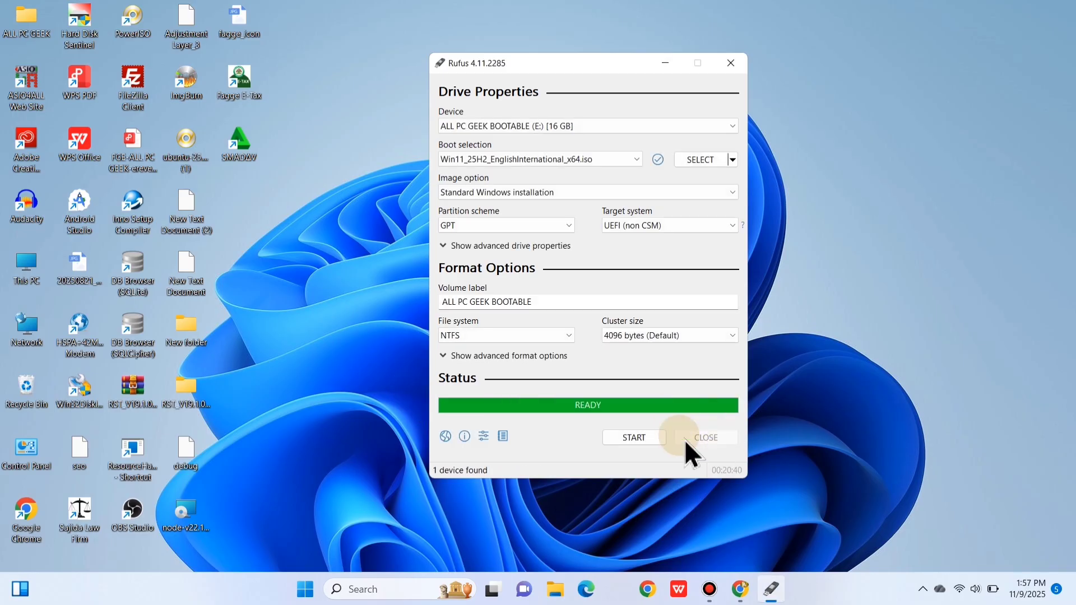
Close Rufus and open the ALL PC GEEK BOOTABLE (E:) drive in File Explorer to view its files
left_click(691, 448)
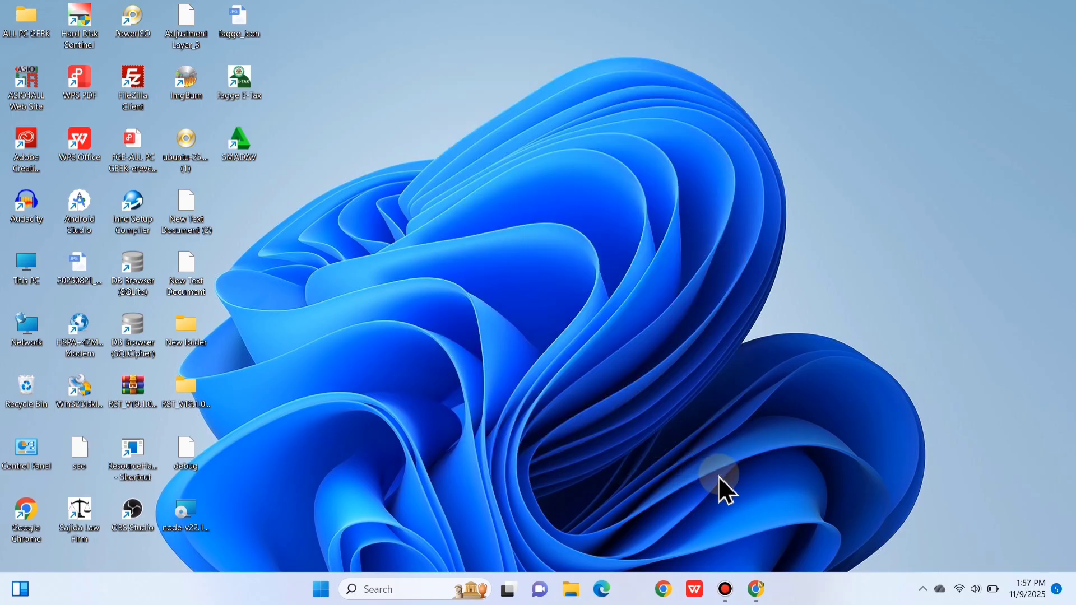
left_click(572, 586)
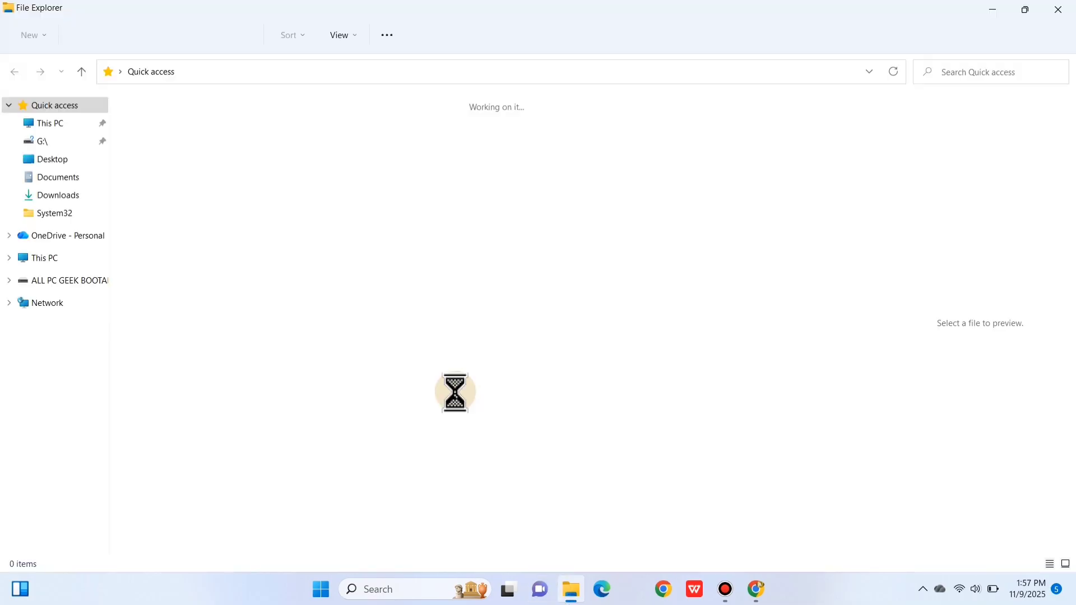
left_click(71, 425)
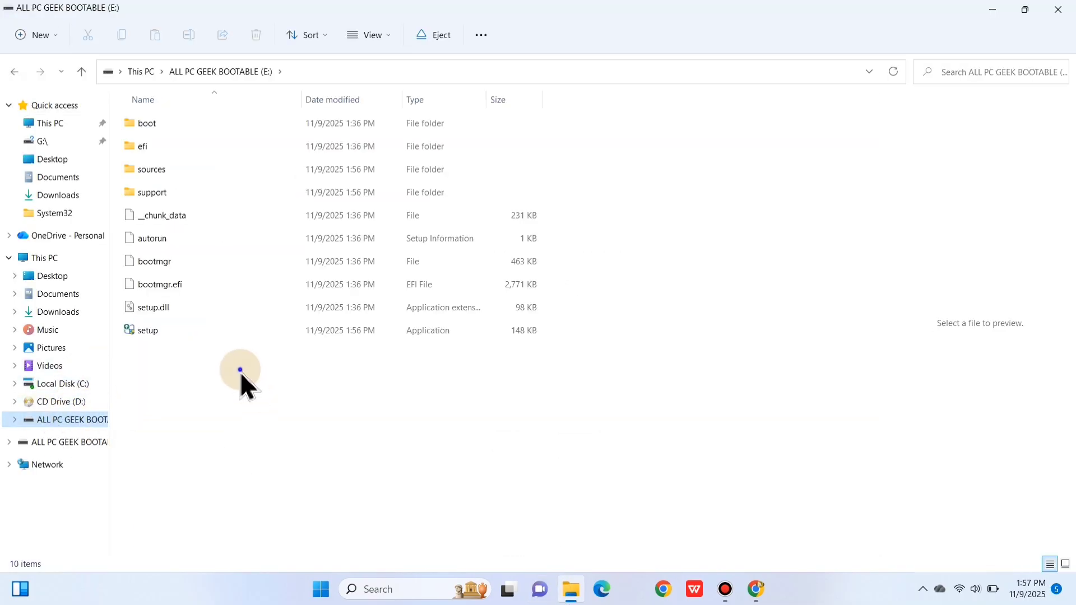
Restore the File Explorer window from full screen and heighten it so all the USB drive's files fit
left_click_drag(241, 370, 351, 295)
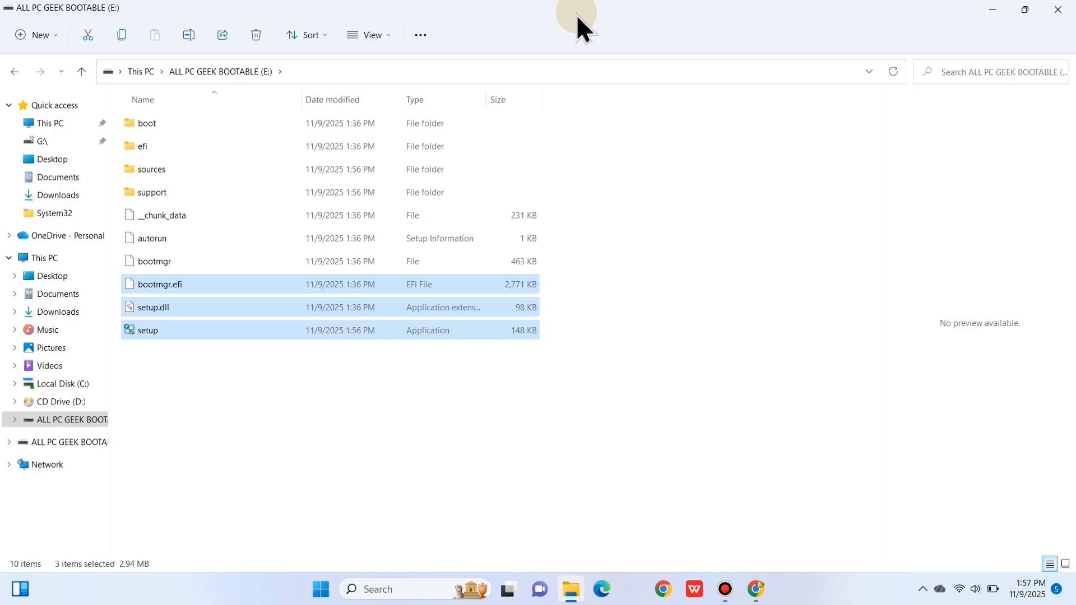
left_click_drag(583, 22, 652, 88)
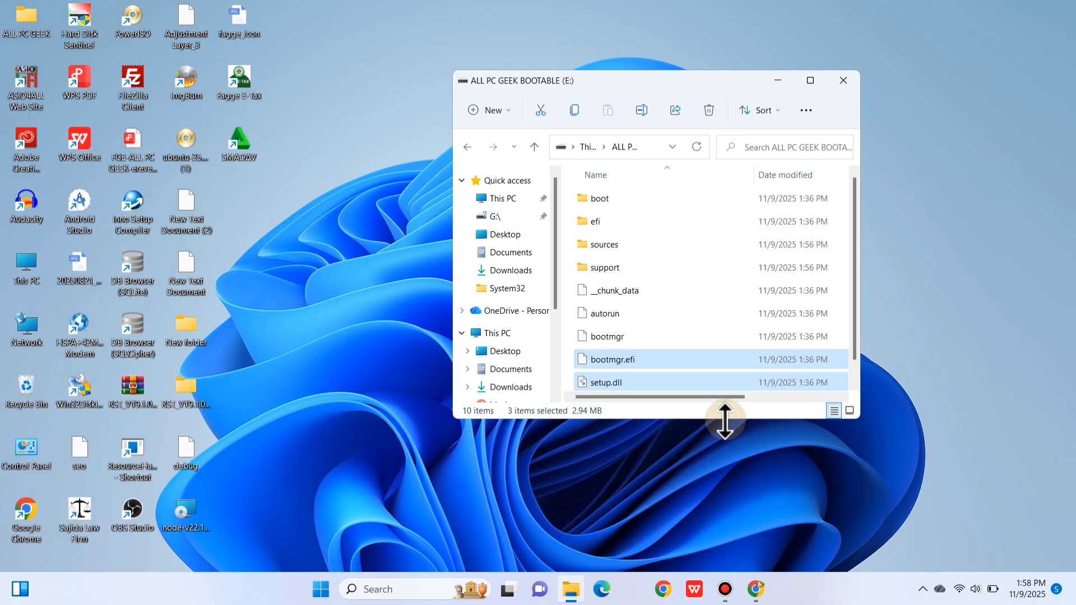
left_click_drag(723, 415, 735, 560)
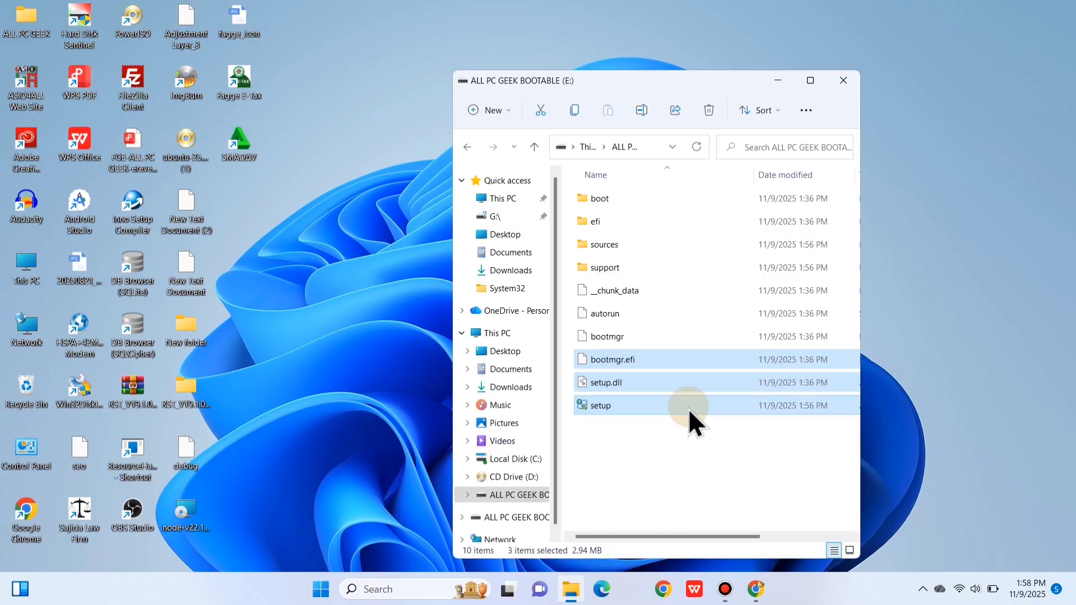
Launch the setup application from the bootable USB drive and close the Windows 11 Setup window
left_click(645, 405)
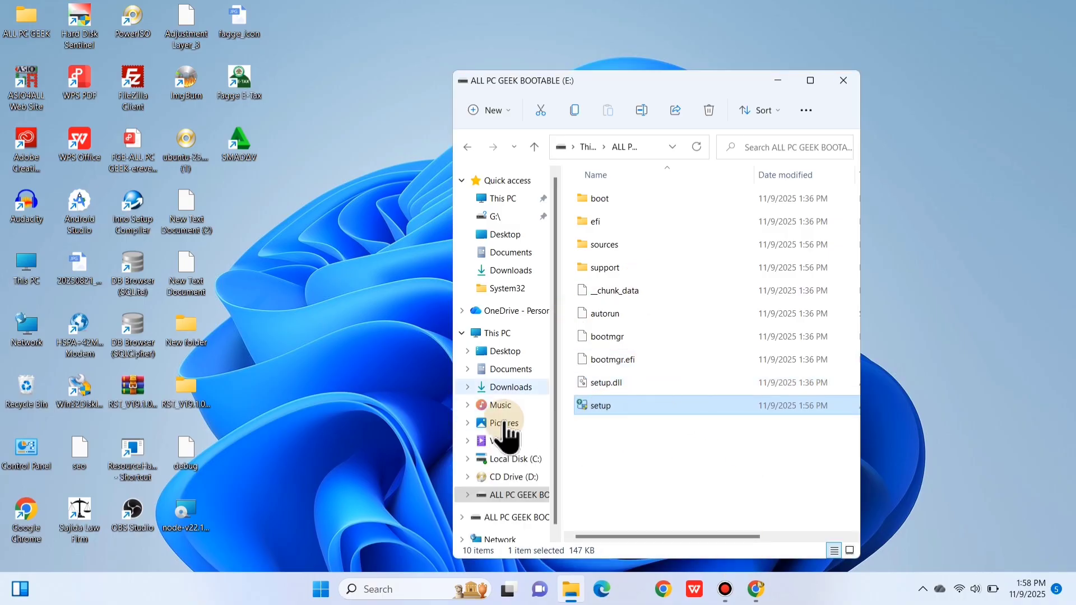
double_click(611, 405)
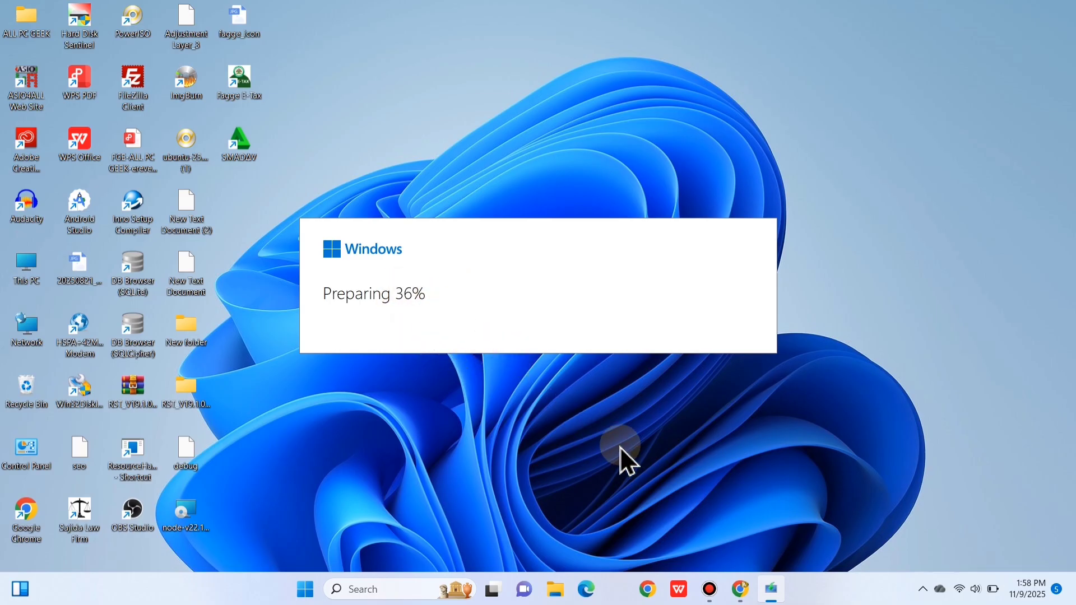
right_click(840, 596)
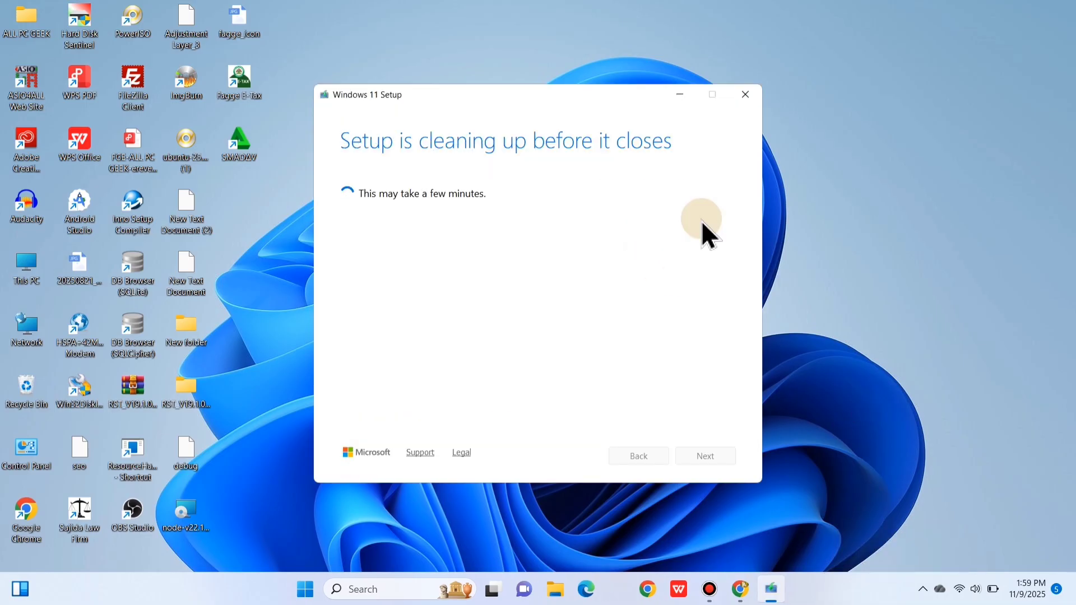
left_click(747, 97)
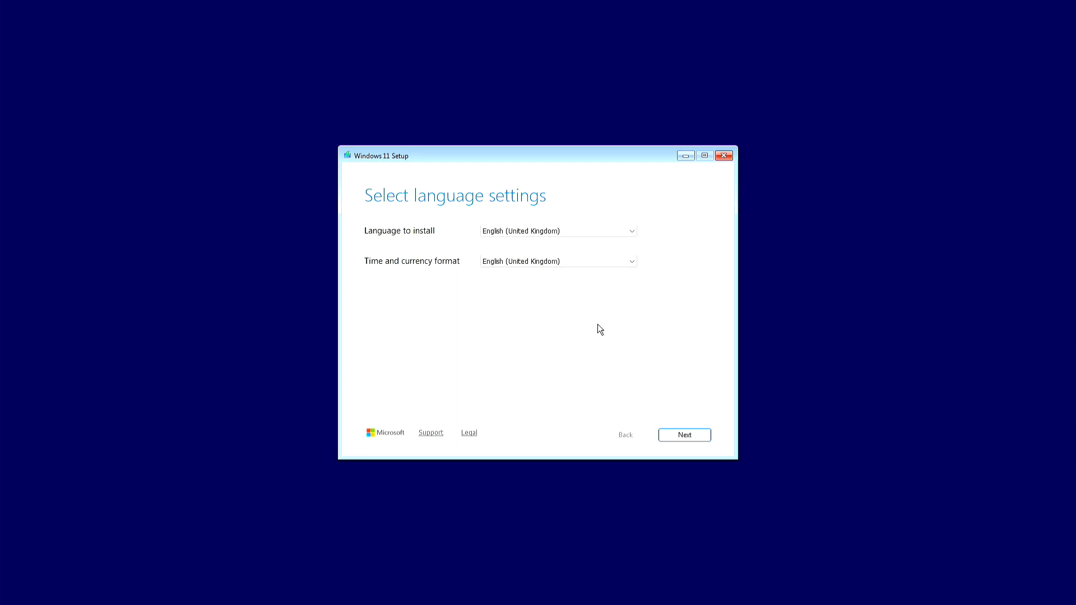
Accept English (United Kingdom) as the installation language and time format, and United Kingdom as the keyboard
left_click(537, 264)
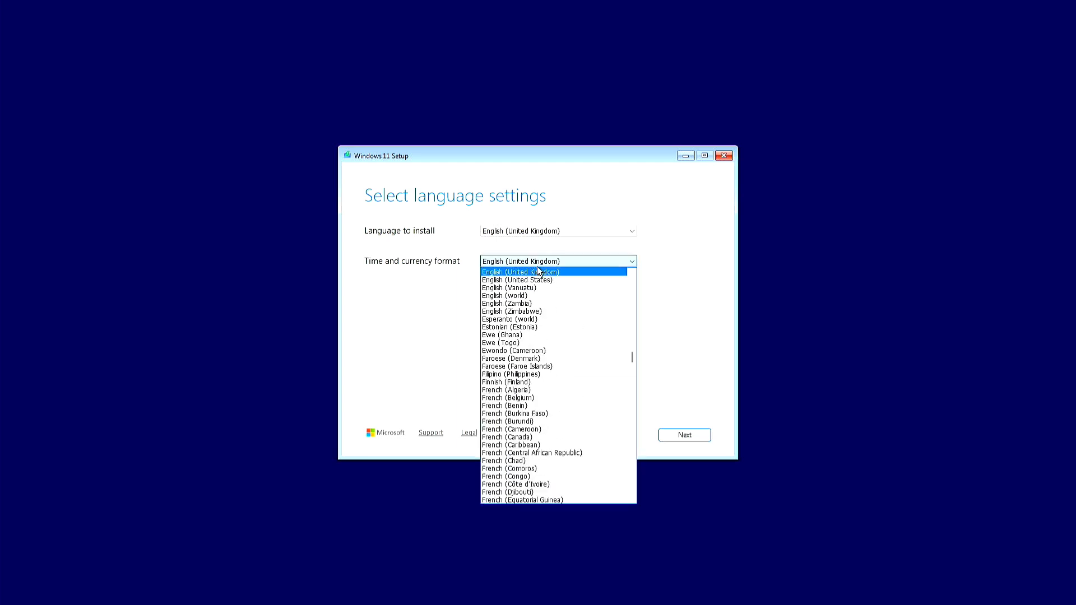
left_click(455, 304)
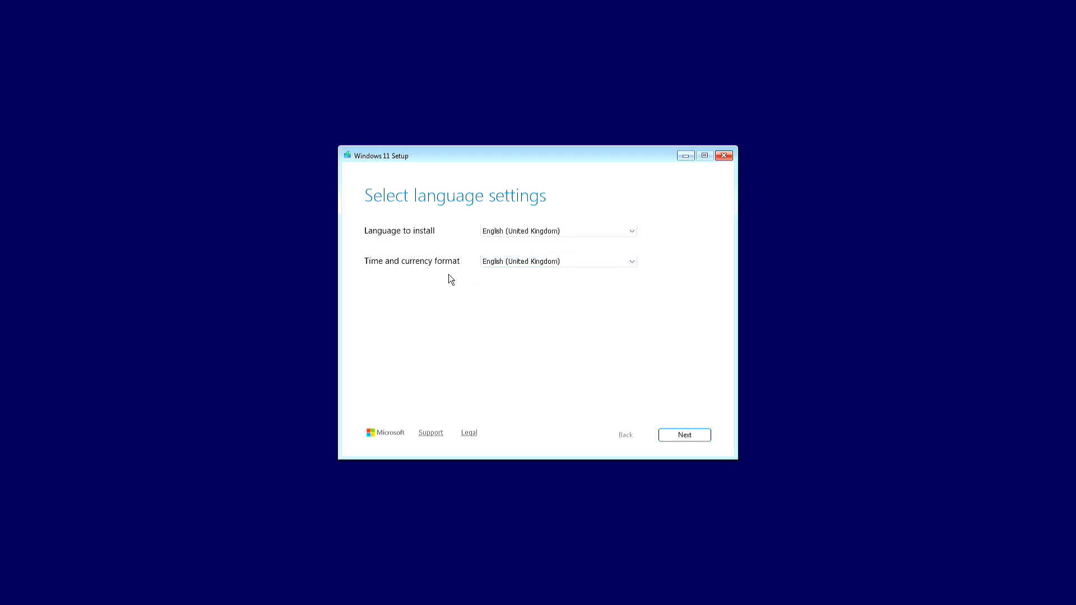
left_click(675, 438)
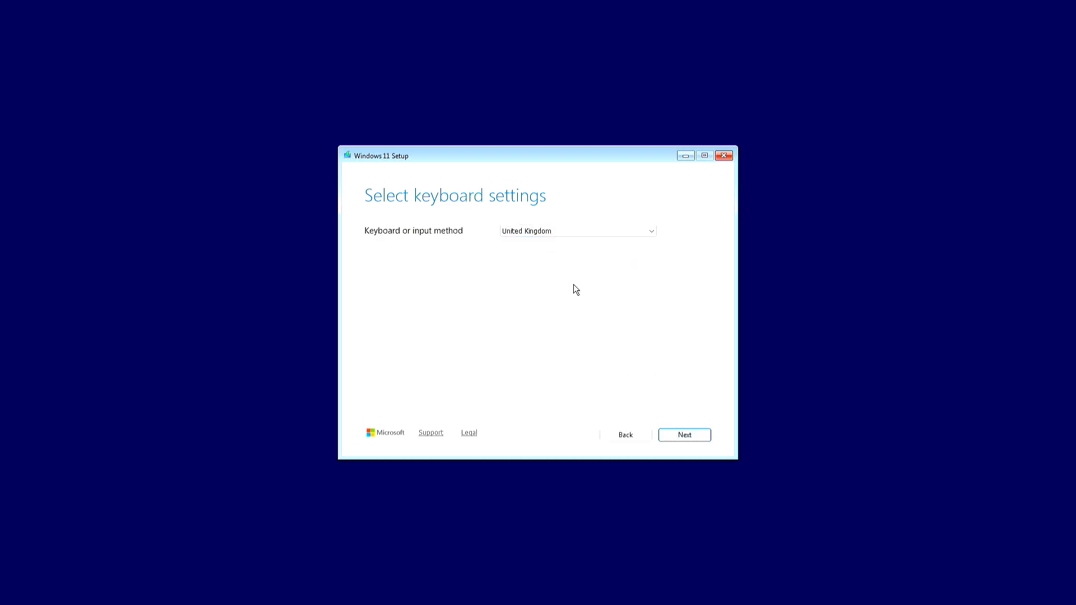
left_click(668, 435)
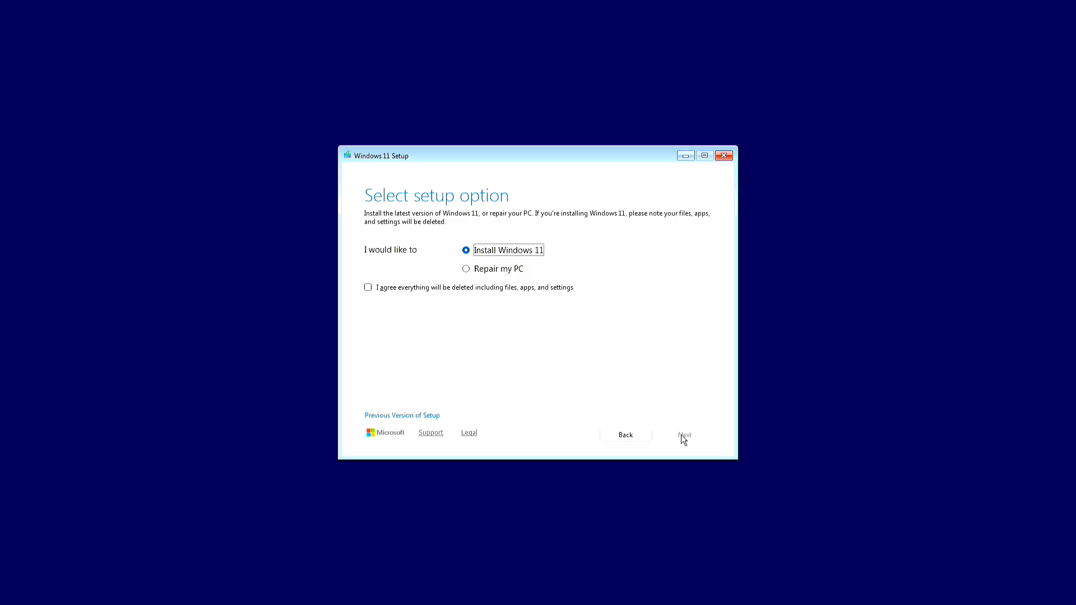
Agree that everything will be deleted and start installing Windows 11 on Disk 1 Partition 3
left_click(369, 287)
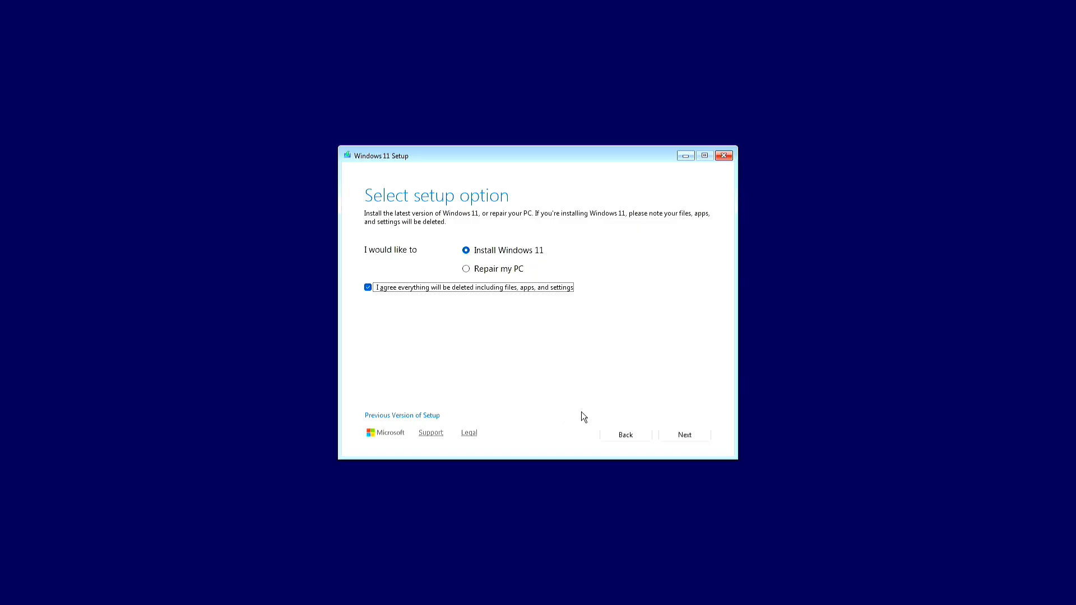
left_click(675, 443)
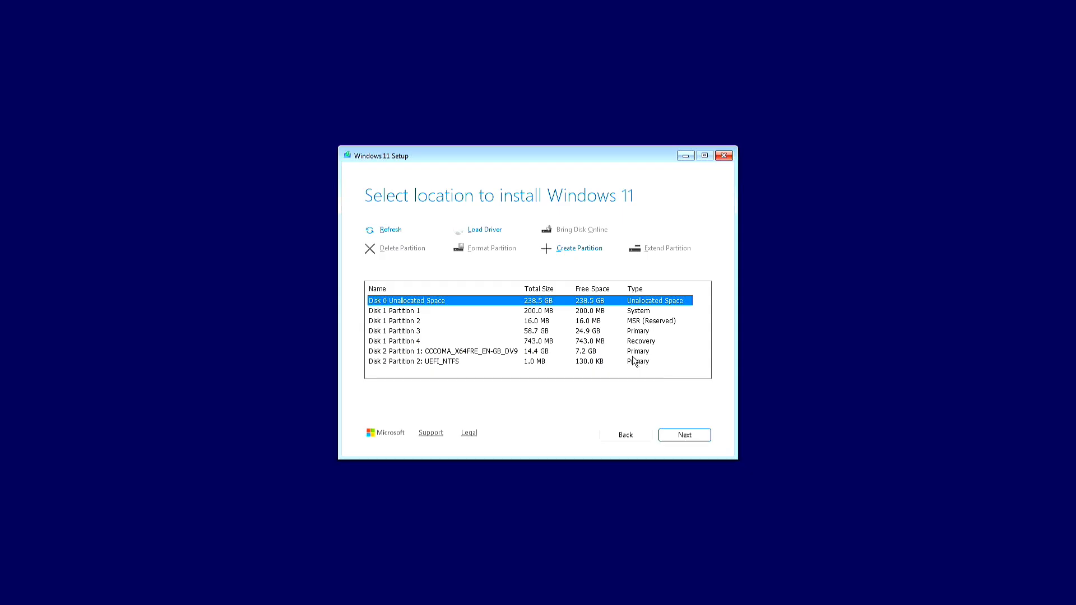
key("Down")
key("Down")
key("Down")
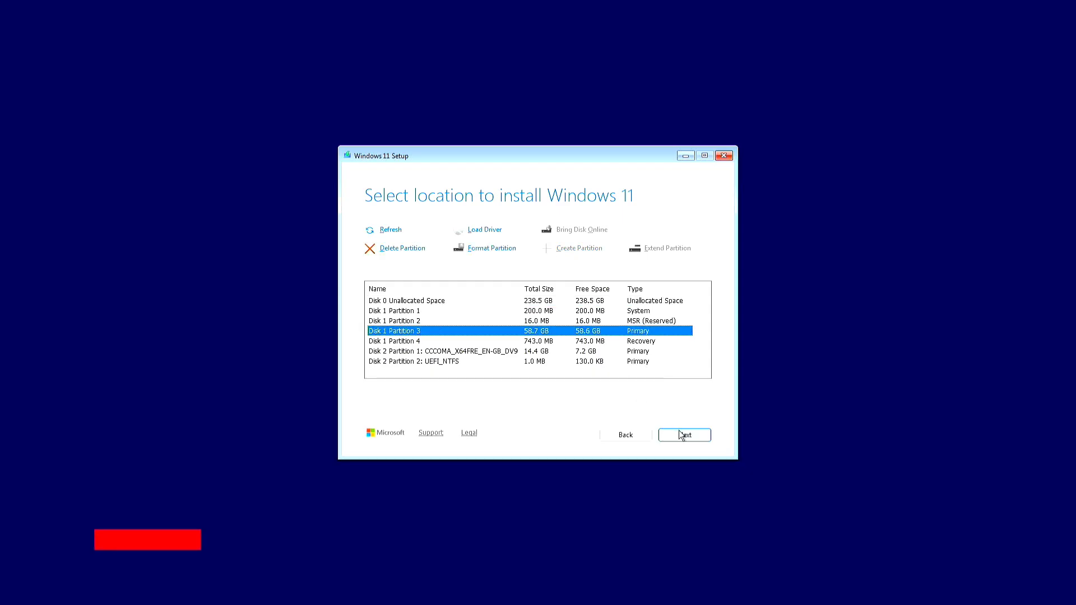
left_click(680, 434)
left_click(679, 435)
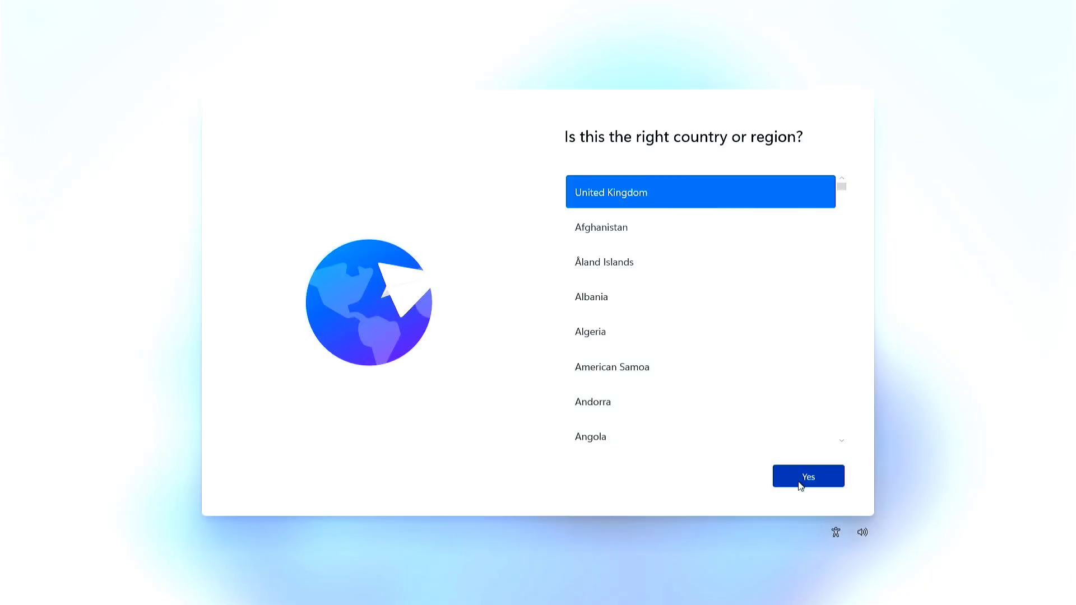
Confirm United Kingdom as the region and keyboard layout, and continue the setup without an internet connection
left_click(801, 478)
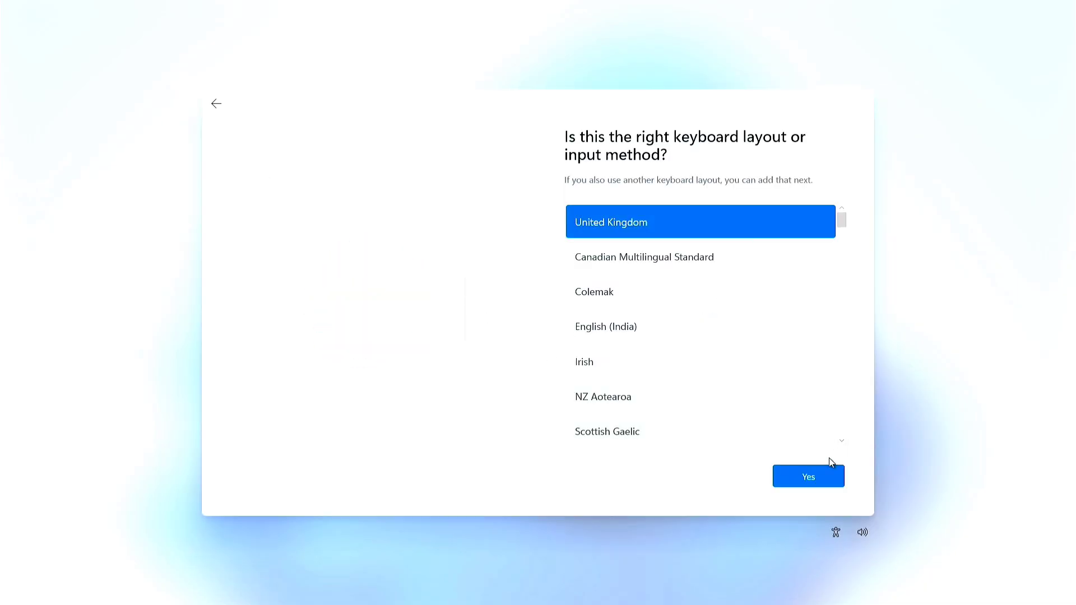
left_click(819, 469)
left_click(801, 479)
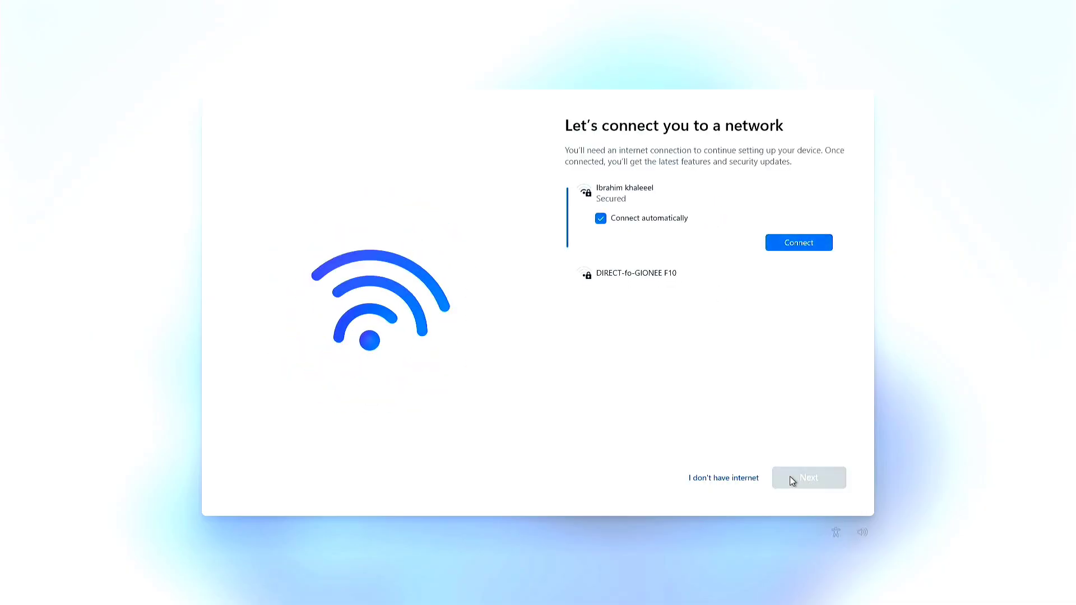
left_click(740, 478)
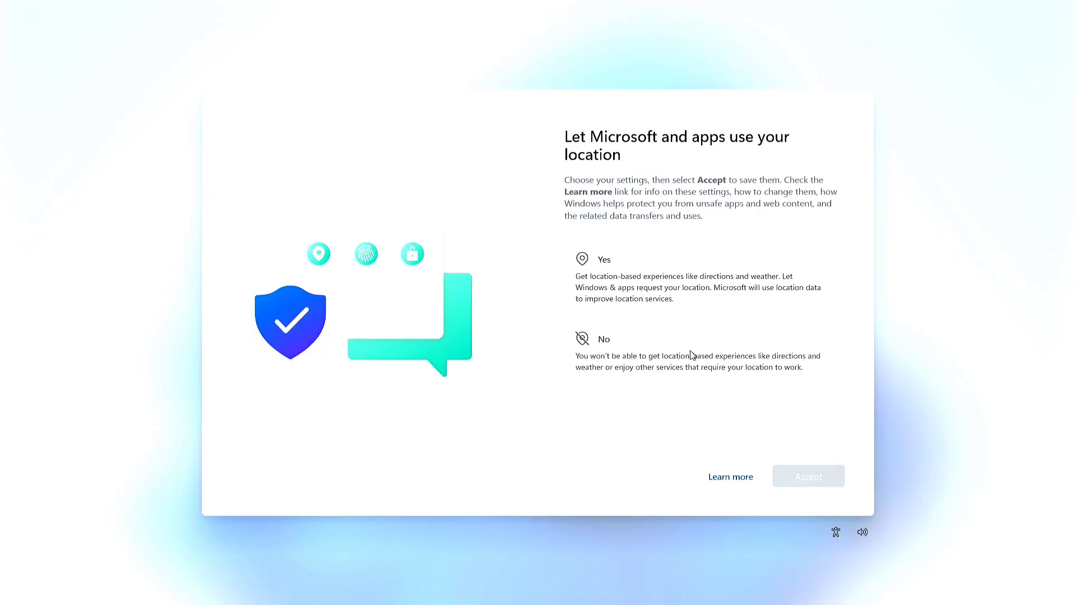
Decline location access for Microsoft and apps, and turn down Find my device
left_click(654, 364)
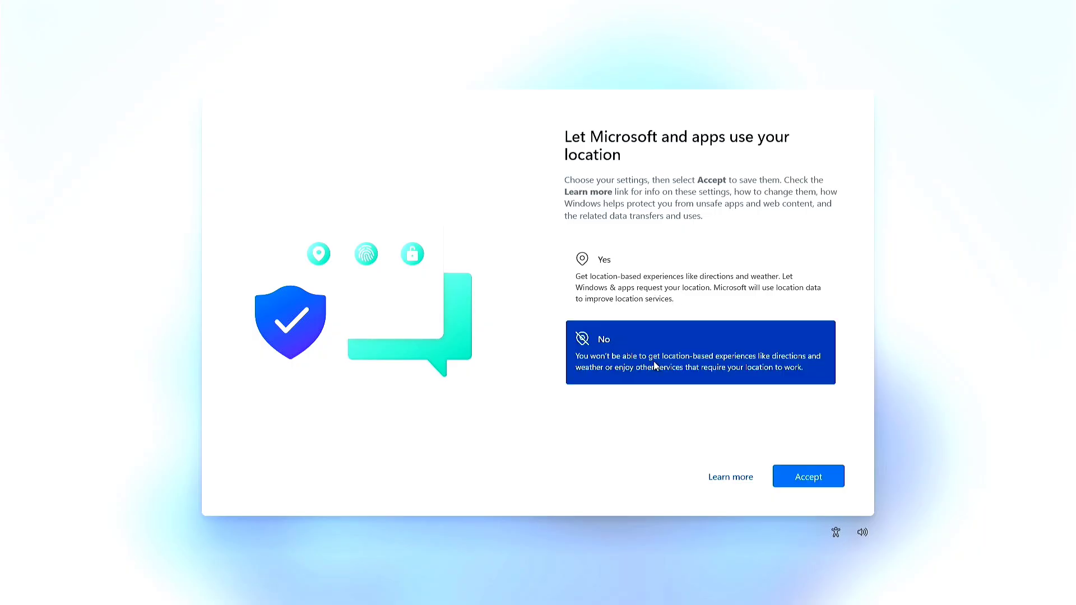
left_click(795, 471)
left_click(693, 354)
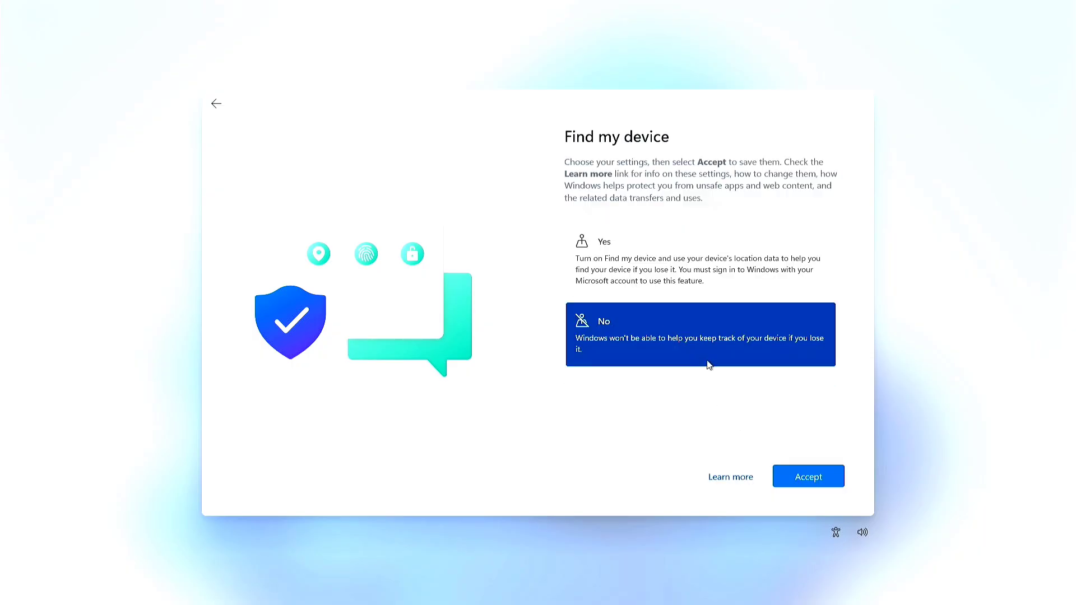
left_click(801, 475)
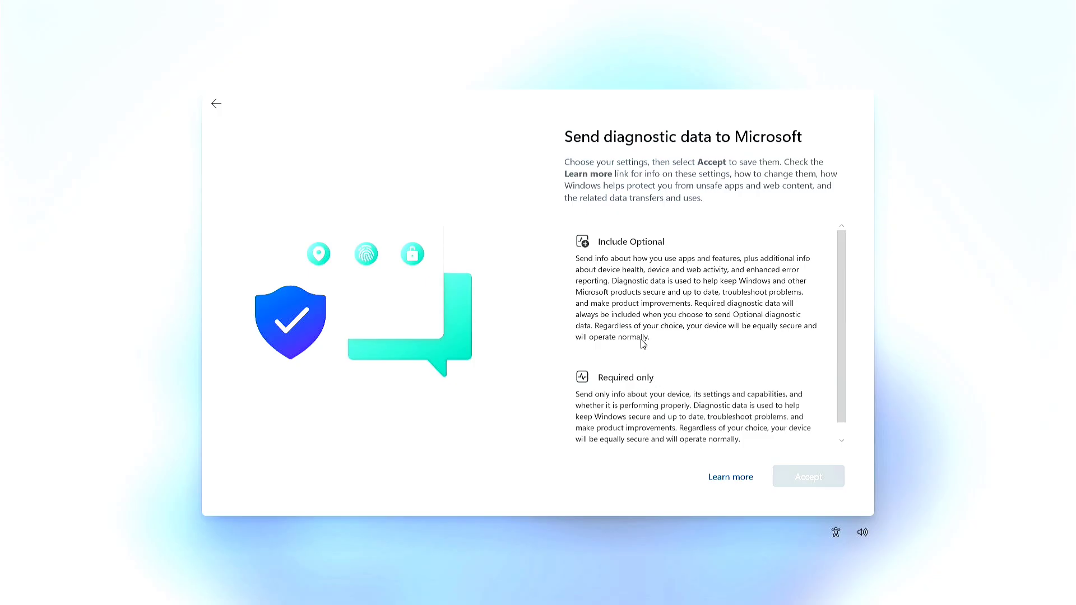
Limit diagnostic data to Required only, and decline the inking and typing improvement and tailored experiences
left_click(663, 391)
left_click(796, 476)
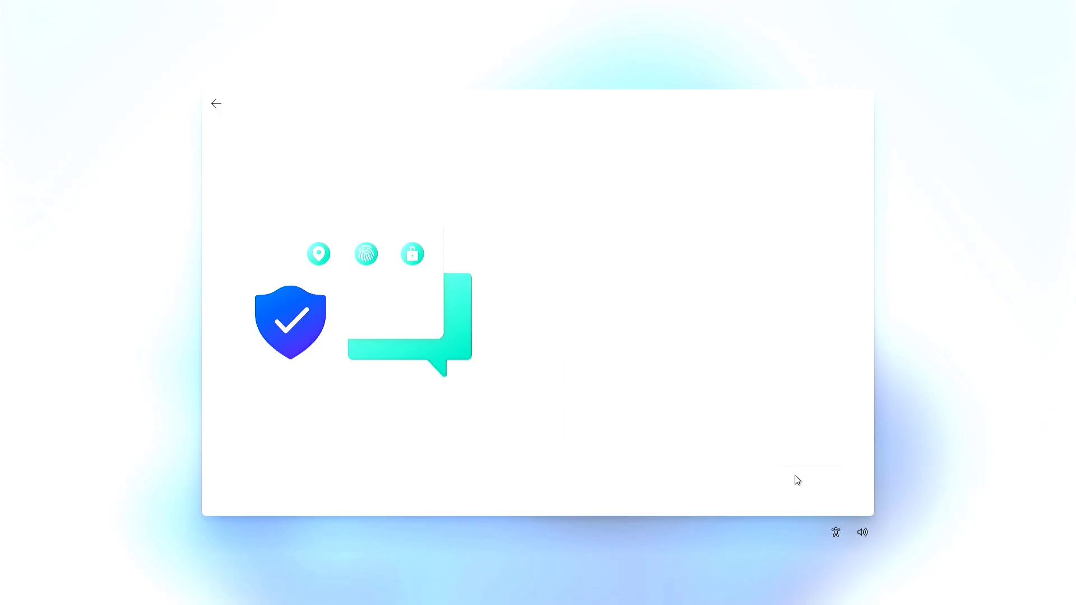
left_click(705, 357)
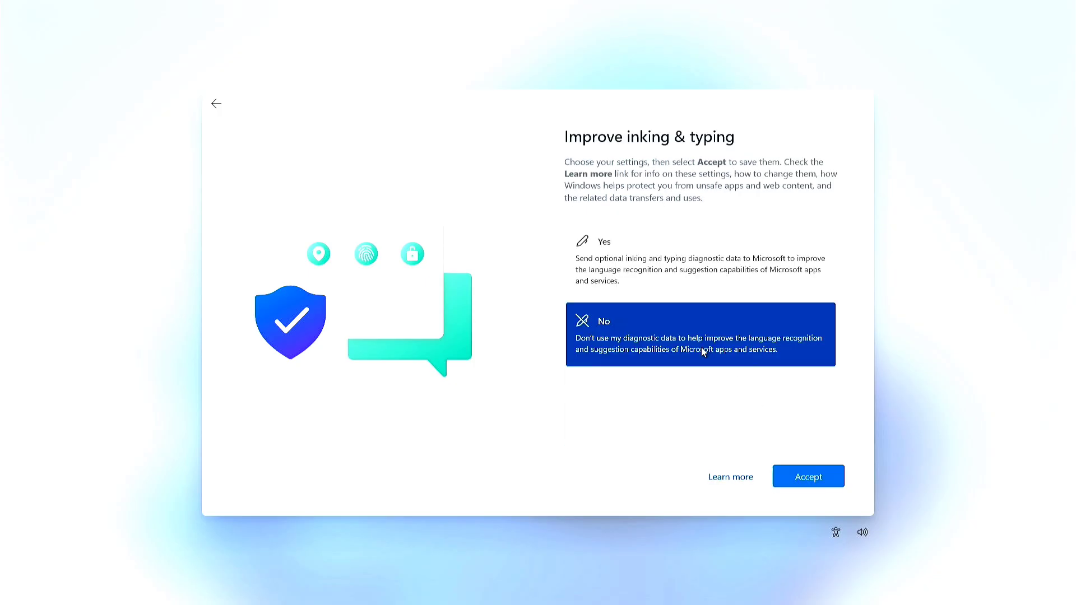
left_click(807, 477)
left_click(714, 379)
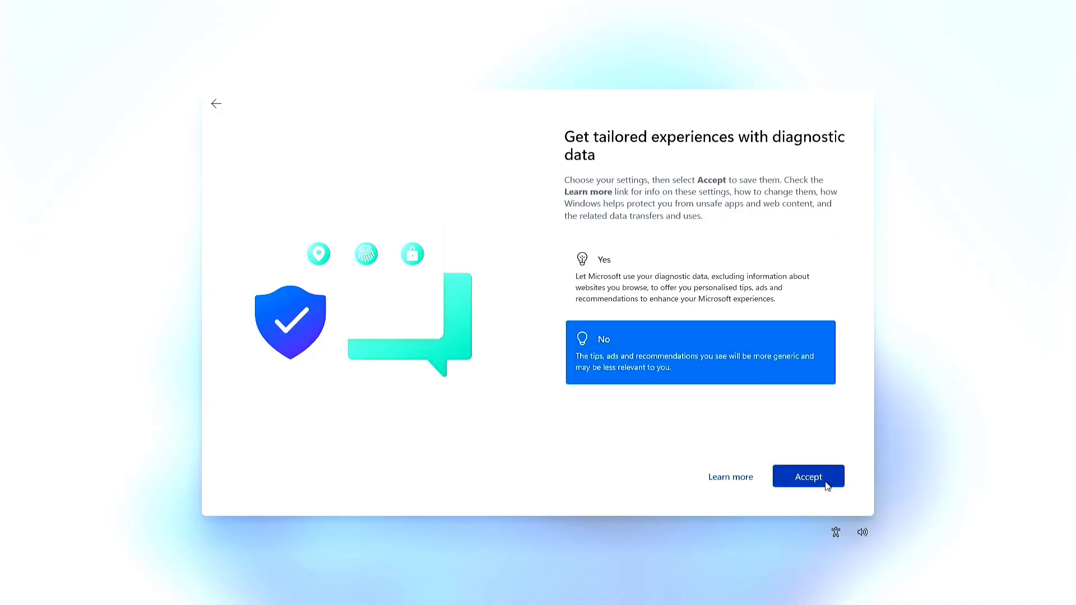
left_click(825, 481)
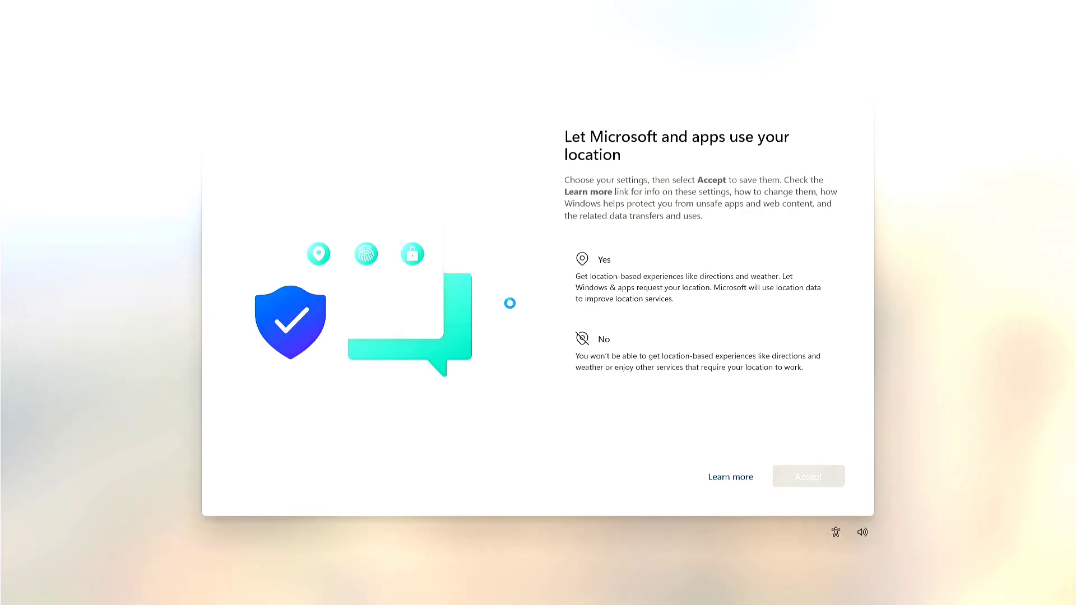
Answer No to location use and to Find my device in the second round of privacy settings
left_click(684, 371)
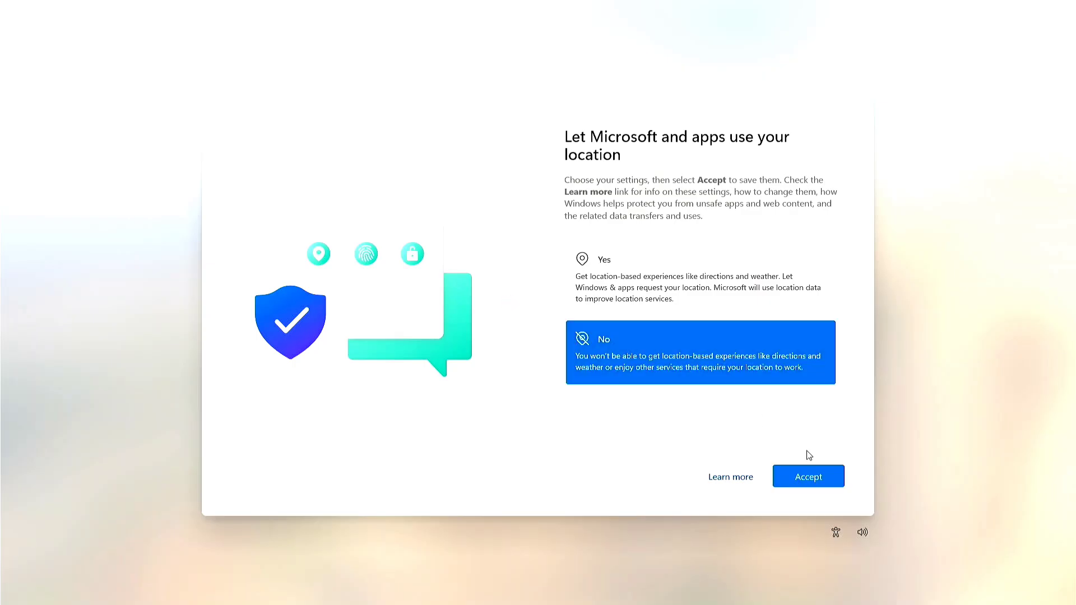
left_click(815, 474)
left_click(741, 352)
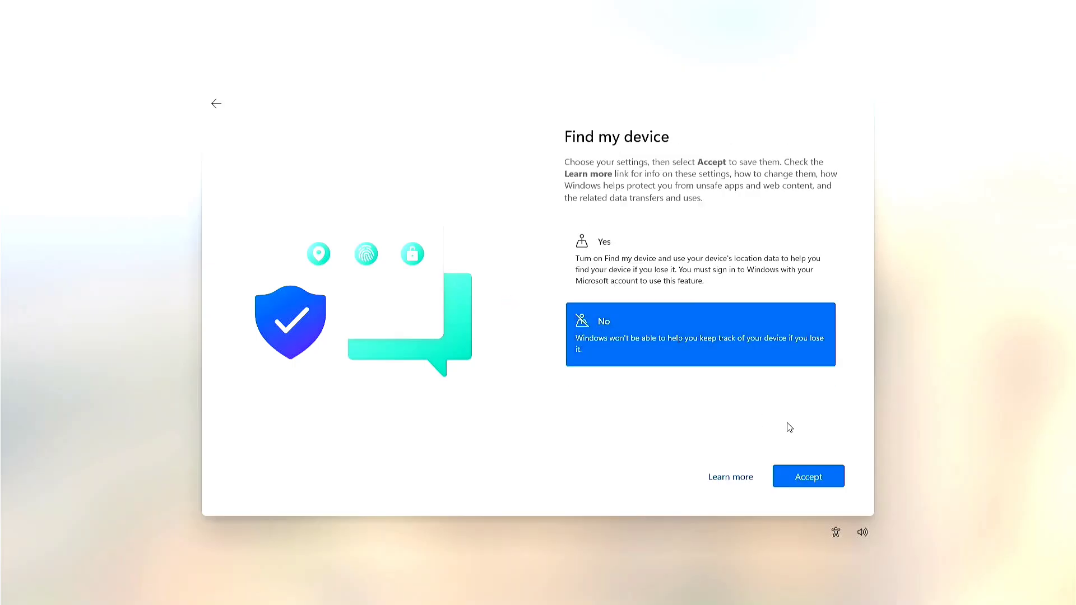
left_click(808, 476)
Accept Required only diagnostic data and answer No to inking and typing and tailored experiences to finish the second privacy round
left_click(757, 412)
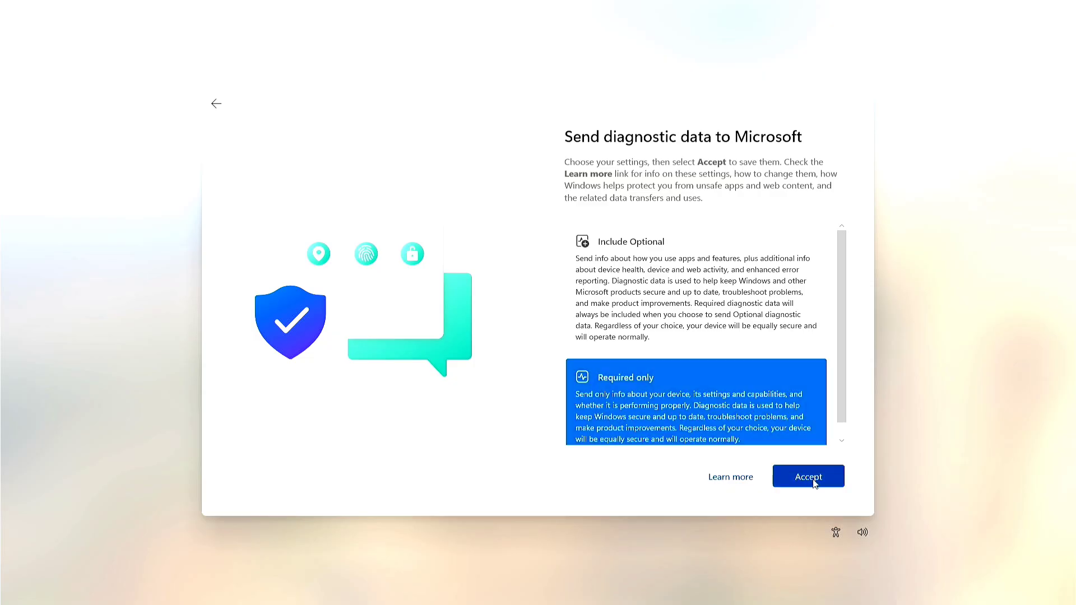
left_click(812, 478)
left_click(713, 344)
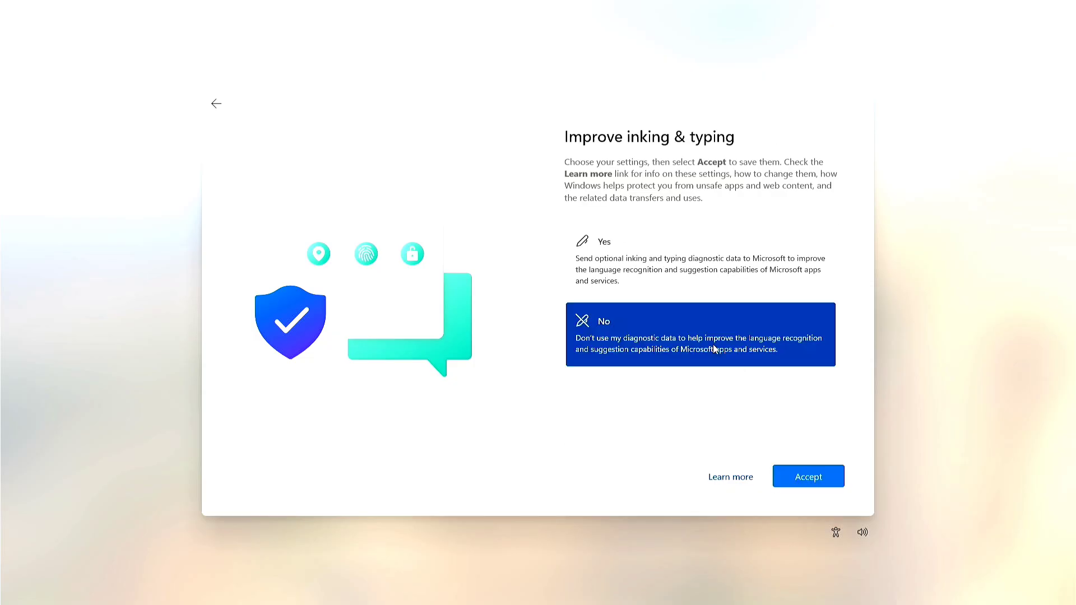
left_click(799, 474)
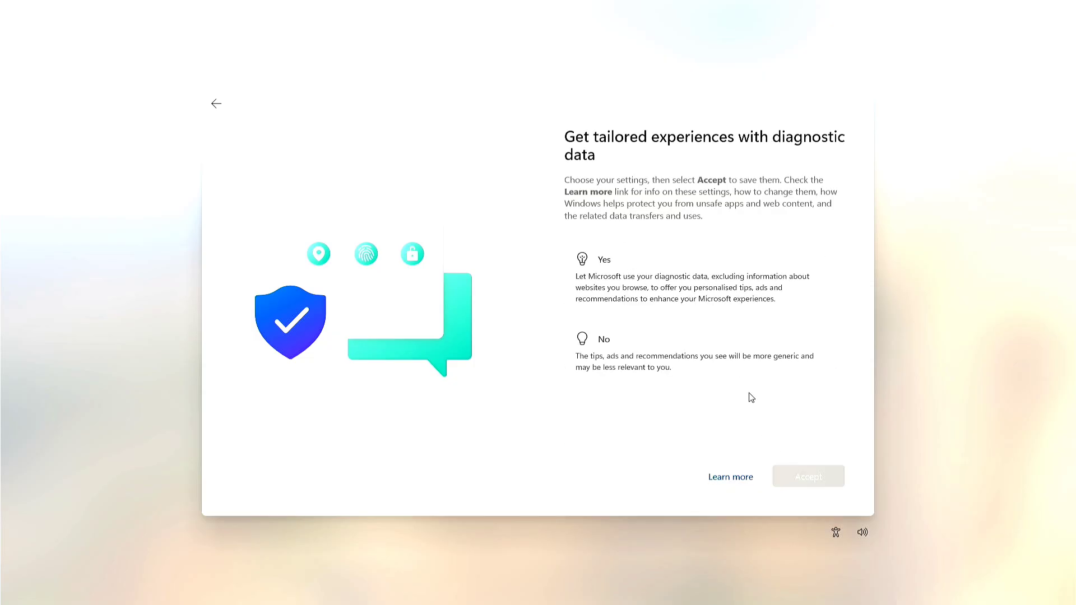
left_click(712, 361)
left_click(810, 480)
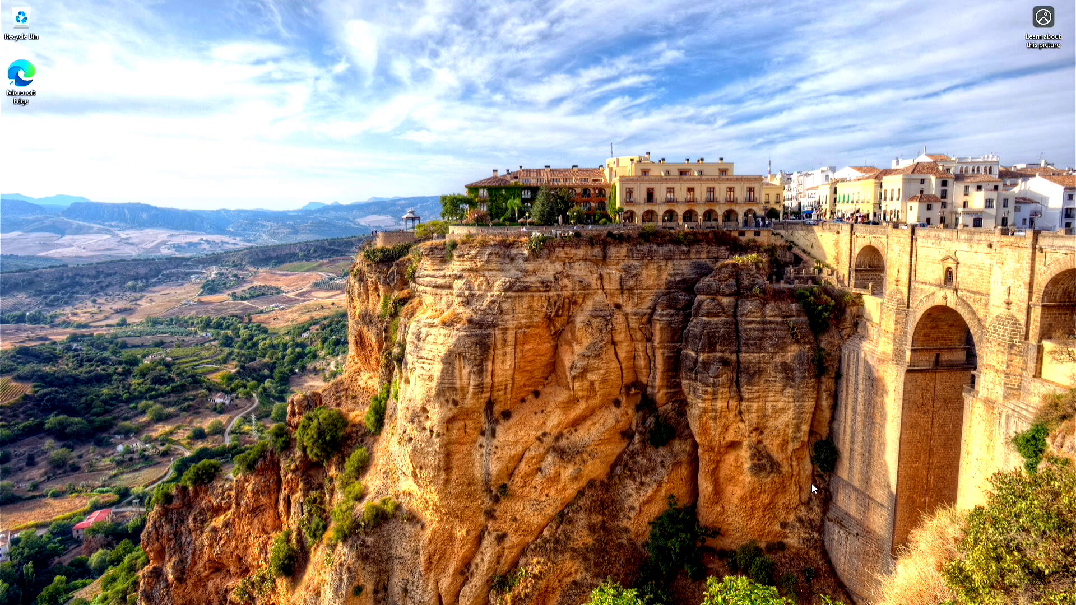
Refresh the Windows 11 desktop
left_click(759, 246)
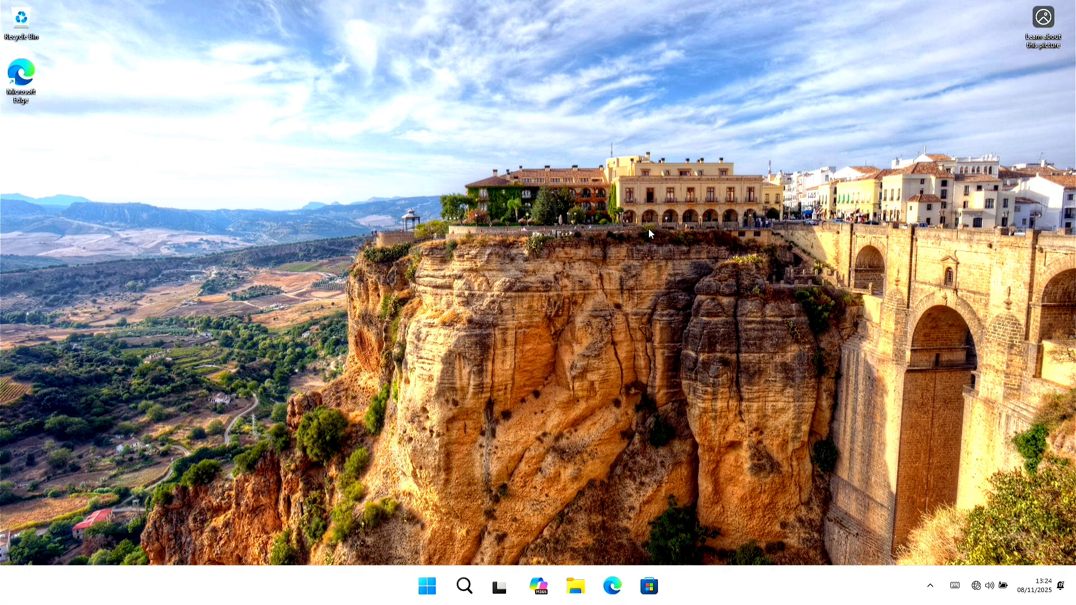
right_click(581, 220)
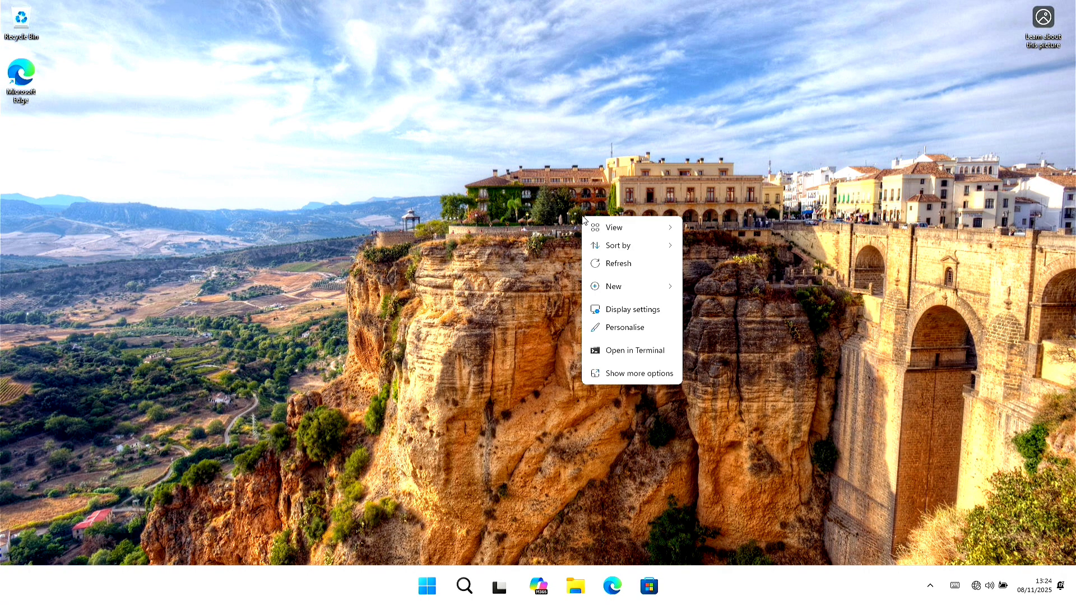
left_click(617, 269)
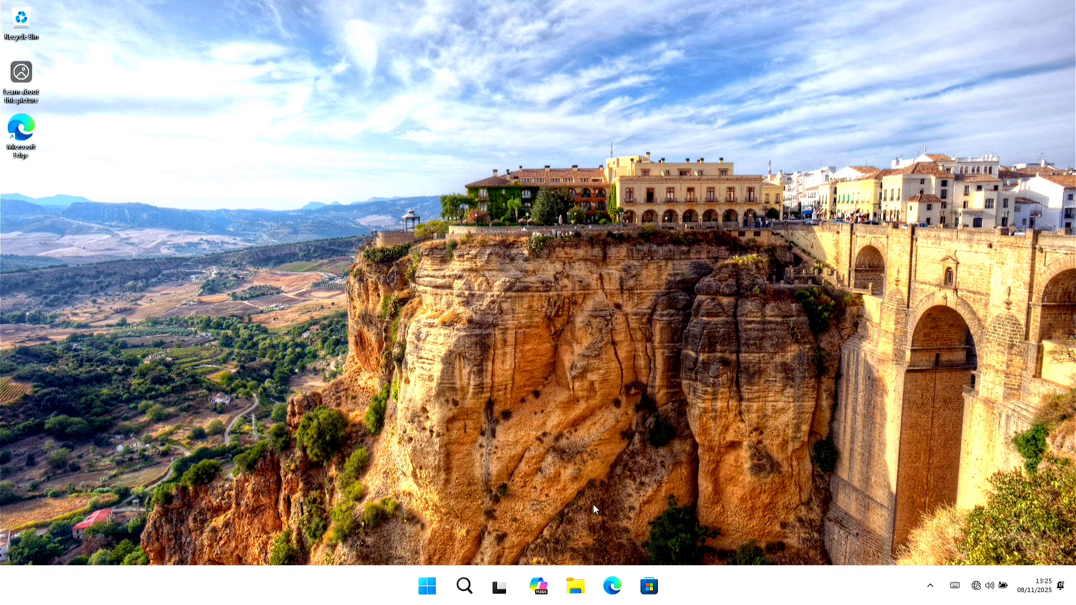
Open This PC in File Explorer and view the computer's properties, highlighting the Windows edition
left_click(577, 586)
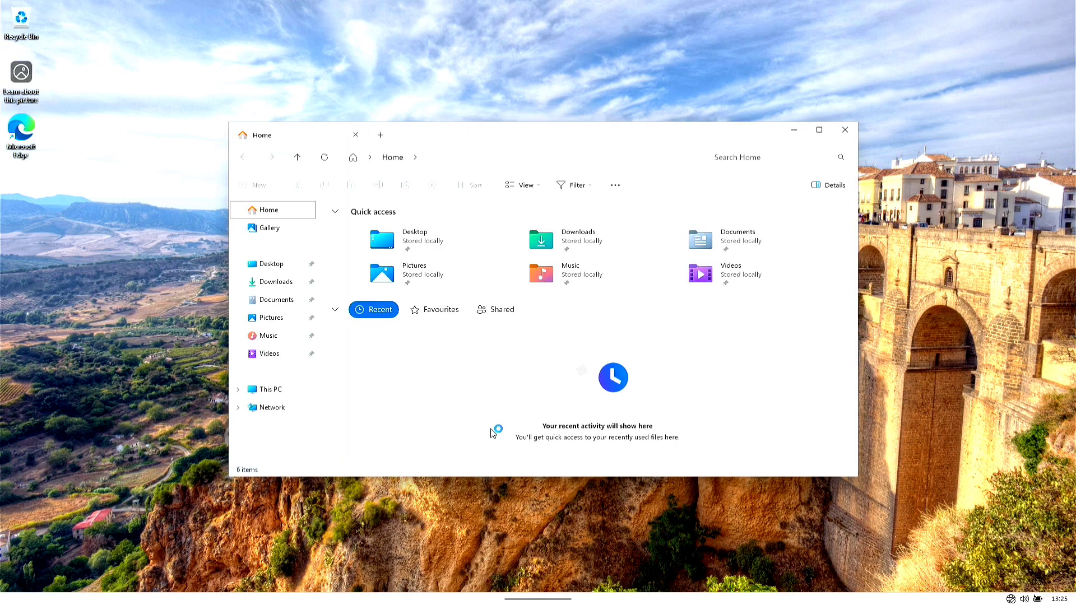
left_click(280, 391)
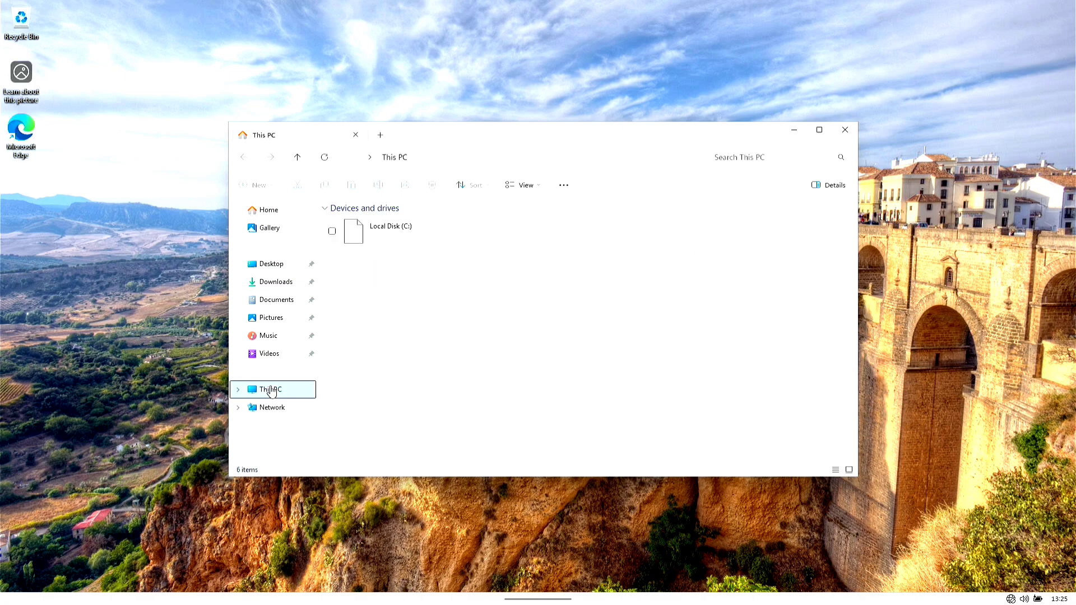
right_click(392, 354)
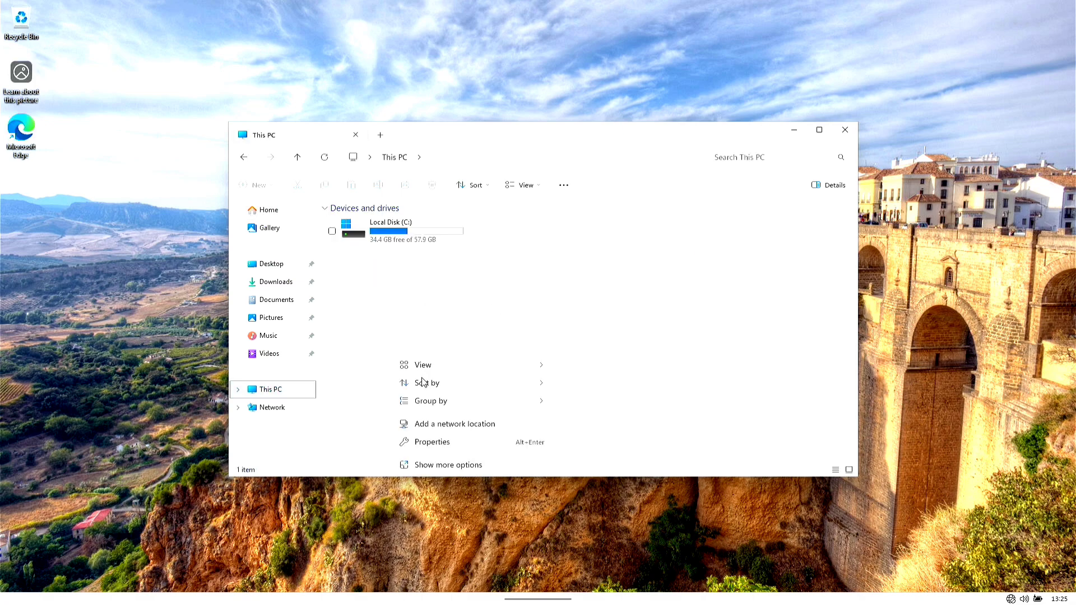
left_click(448, 466)
left_click(426, 454)
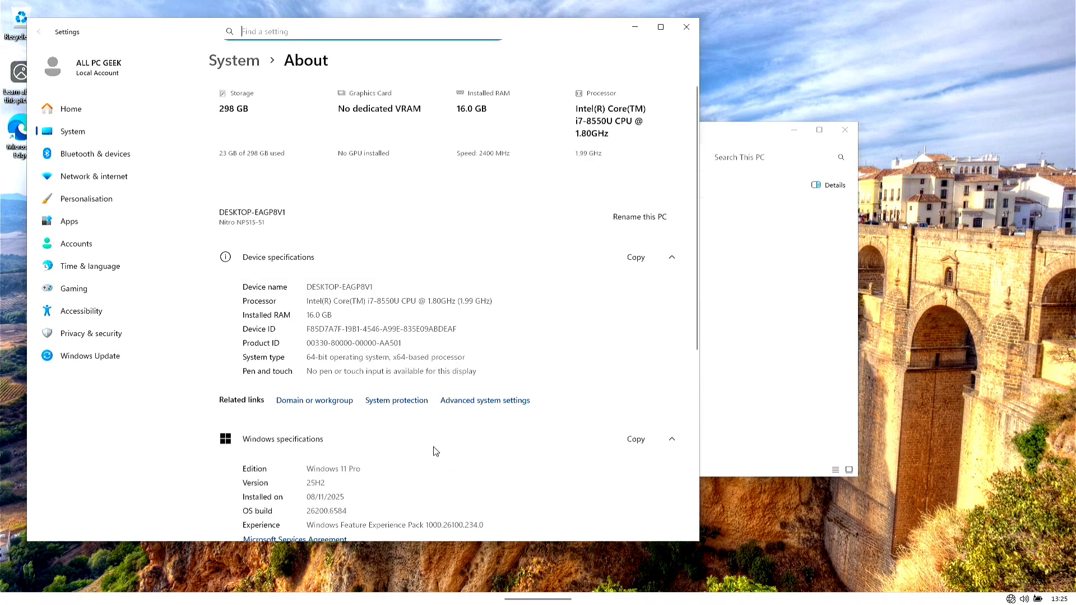
left_click_drag(368, 470, 327, 471)
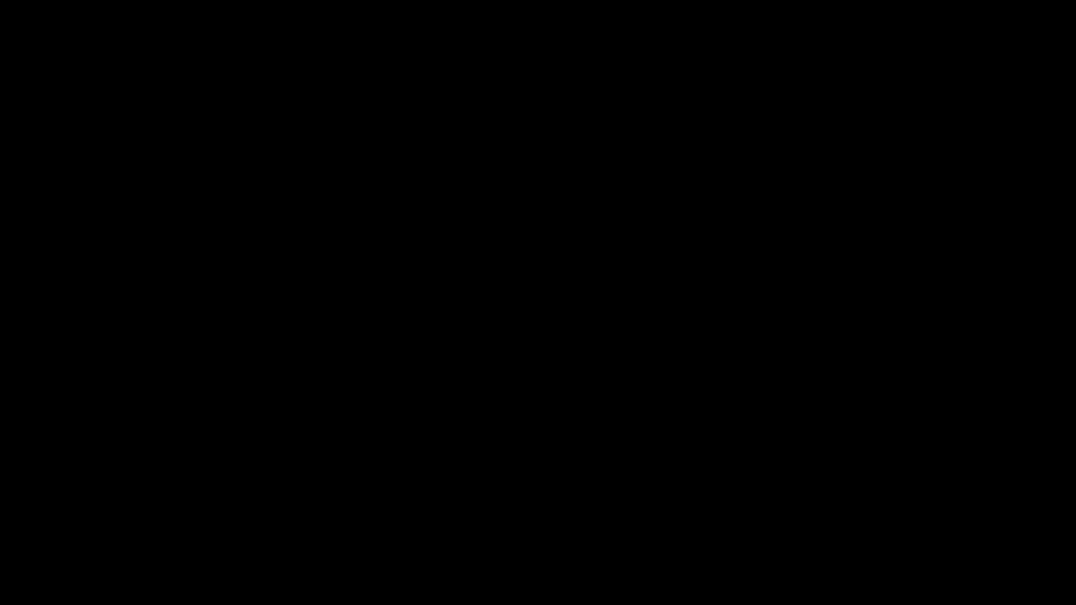